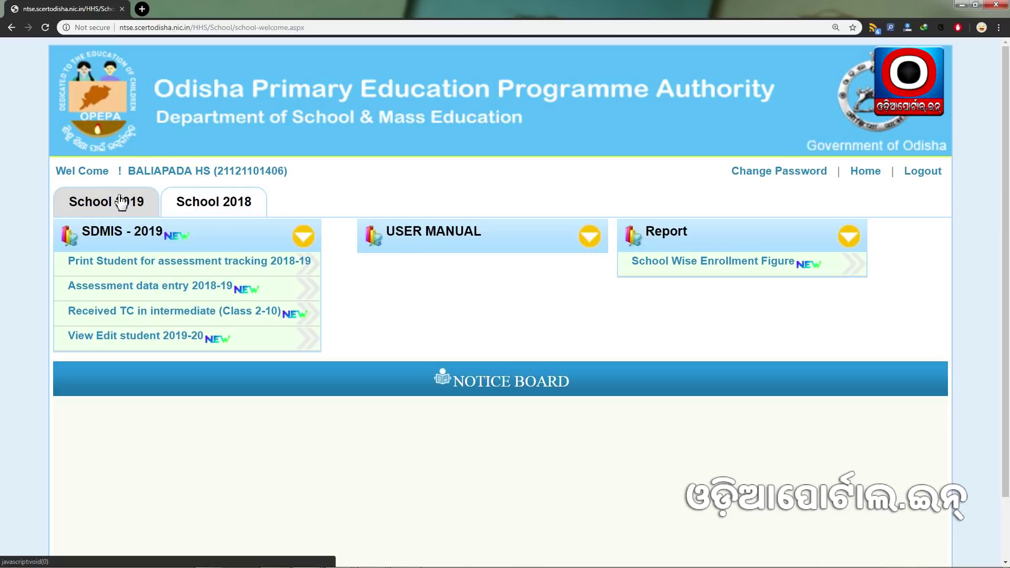
- Look over the School 2018 assessment tracking and report links, and return to the School 2019 section
{"action": "left_click", "coordinate": [215, 206]}
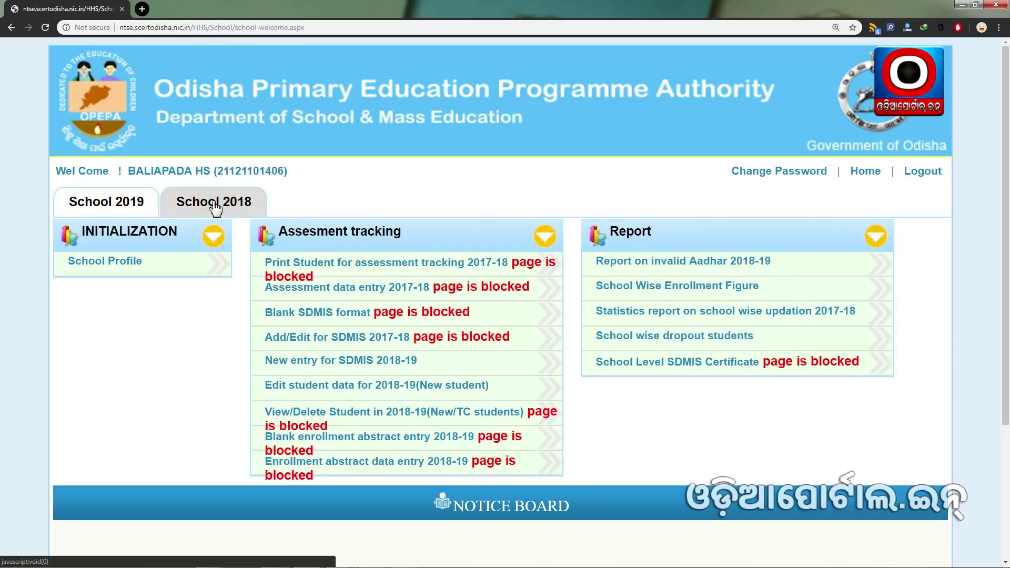
{"action": "scroll", "coordinate": [198, 342], "scroll_direction": "down", "scroll_amount": 1}
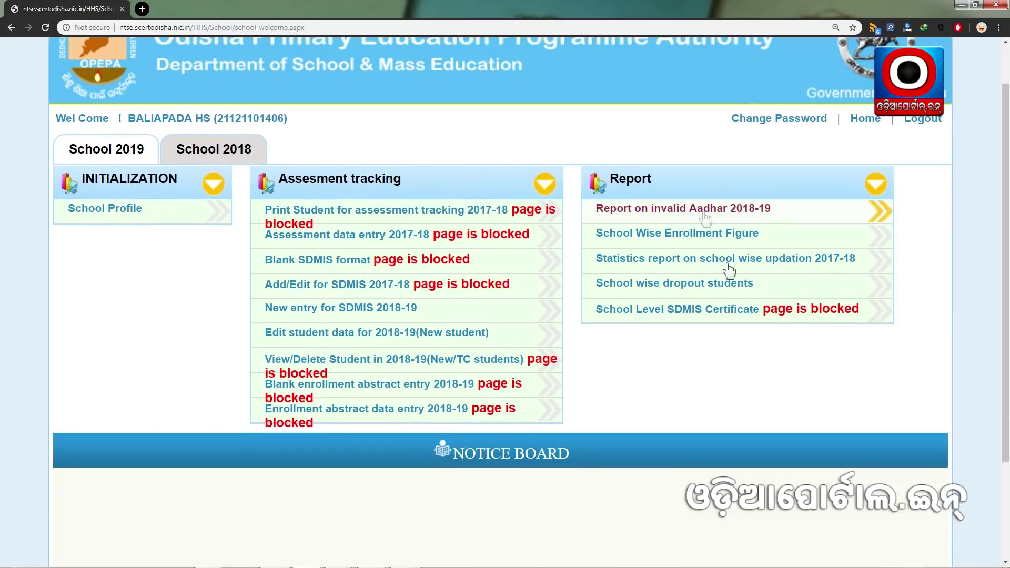
{"action": "scroll", "coordinate": [692, 380], "scroll_direction": "up", "scroll_amount": 1}
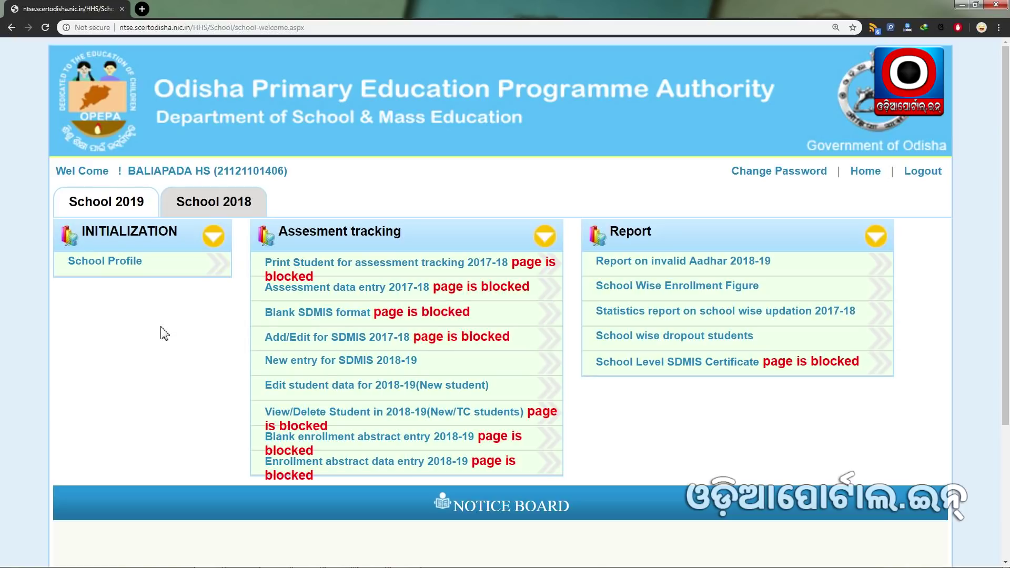
{"action": "left_click", "coordinate": [114, 208]}
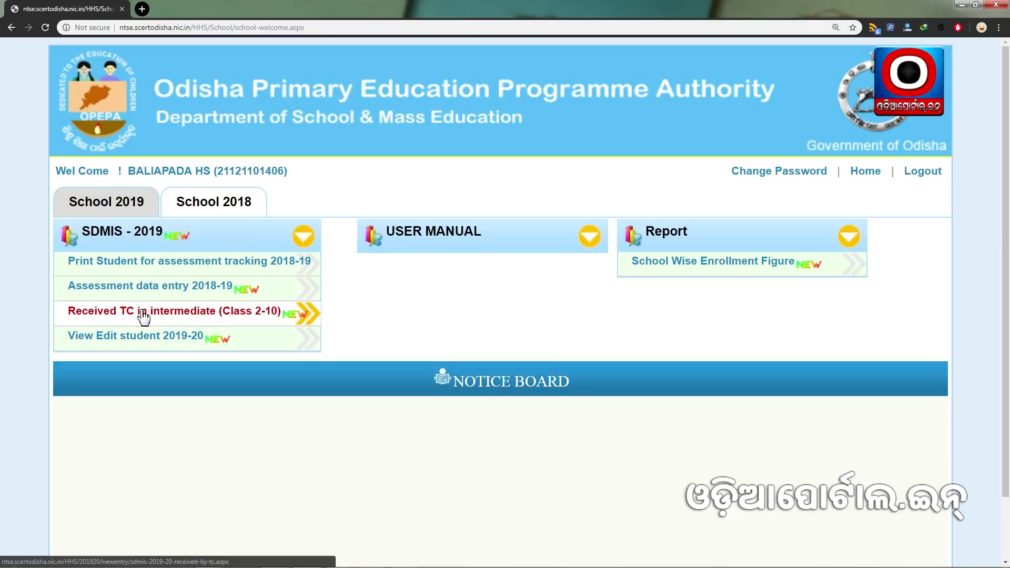
- Open the Received TC in intermediate (Class 2-10) page under SDMIS - 2019
{"action": "left_click", "coordinate": [195, 315]}
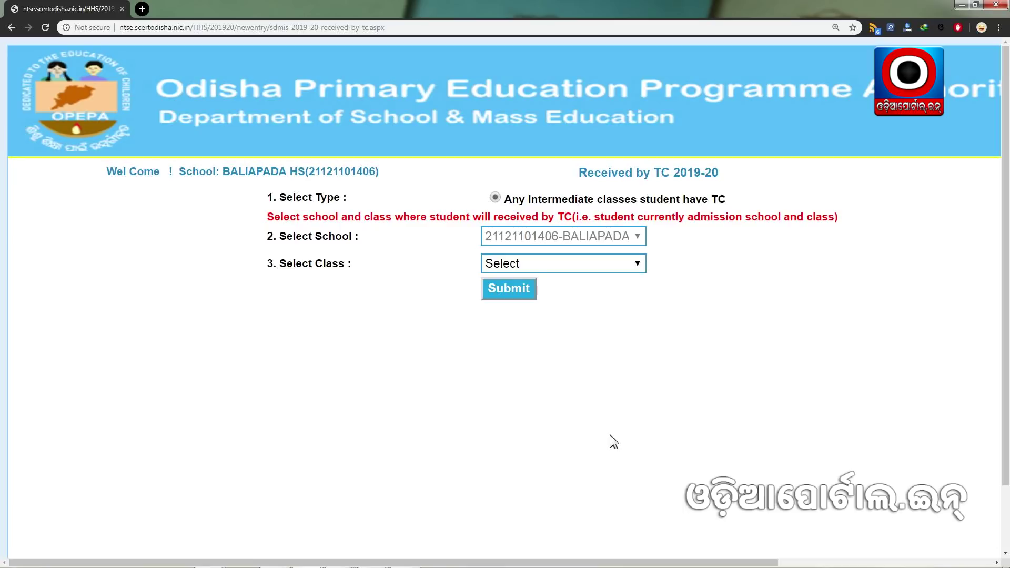
{"action": "left_click", "coordinate": [375, 378]}
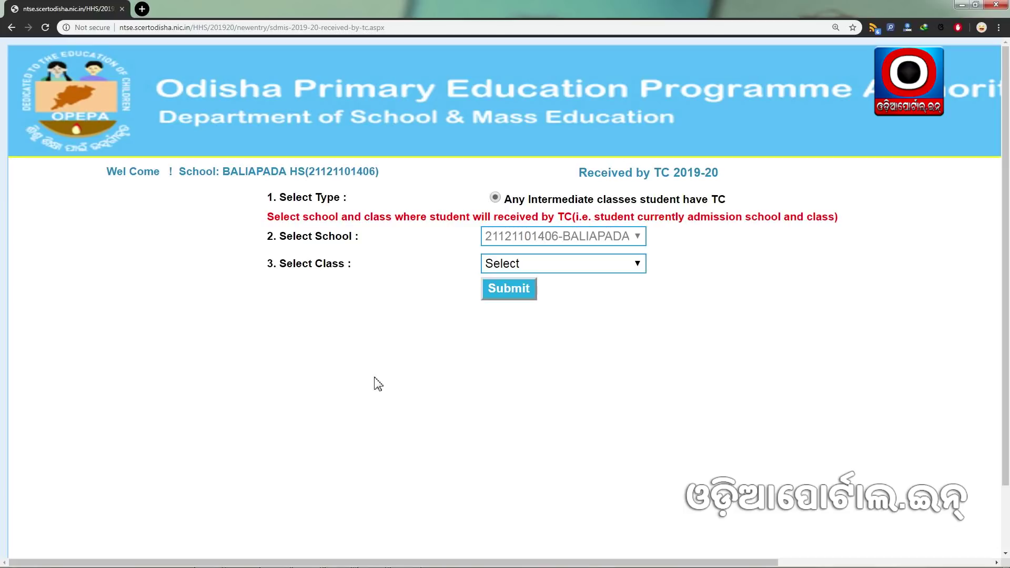
{"action": "left_click", "coordinate": [363, 357]}
{"action": "left_click_drag", "start_coordinate": [297, 236], "coordinate": [631, 234]}
{"action": "left_click", "coordinate": [413, 241]}
- Select class 8 as the admission class for the receiving school and submit the selection
{"action": "left_click", "coordinate": [601, 269]}
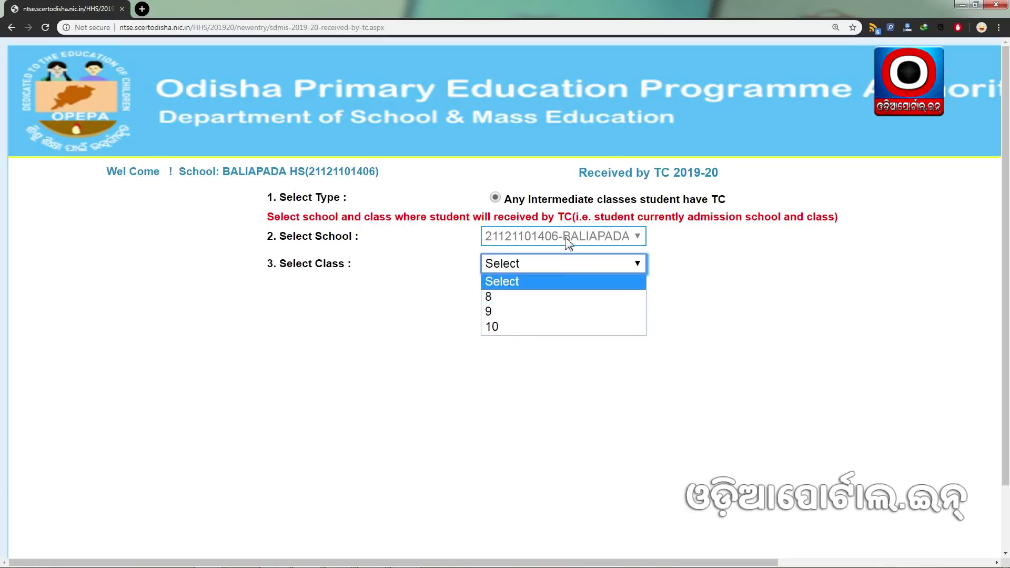
{"action": "left_click", "coordinate": [382, 293]}
{"action": "left_click", "coordinate": [520, 263]}
{"action": "left_click", "coordinate": [516, 299]}
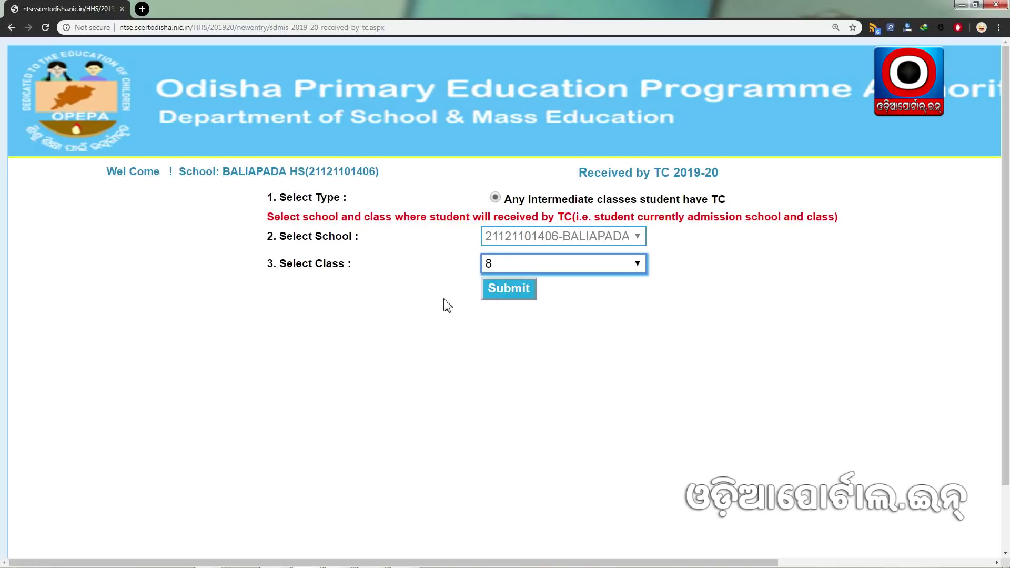
{"action": "left_click", "coordinate": [519, 294]}
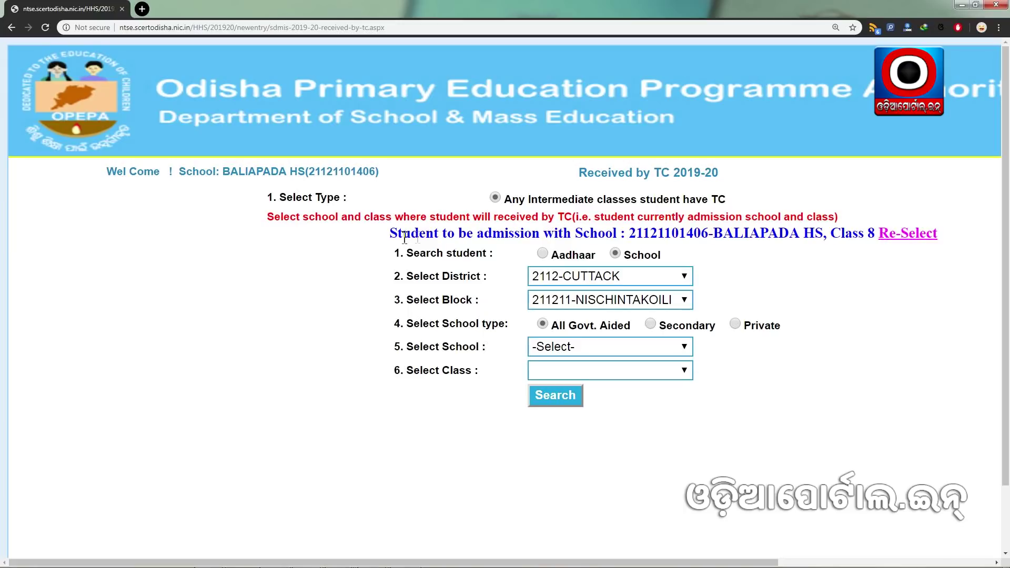
- Examine the line naming the admission school and class, and the student search options below it
{"action": "left_click", "coordinate": [629, 231]}
{"action": "left_click_drag", "start_coordinate": [628, 230], "coordinate": [721, 236]}
{"action": "left_click", "coordinate": [822, 236]}
{"action": "left_click_drag", "start_coordinate": [831, 233], "coordinate": [868, 235]}
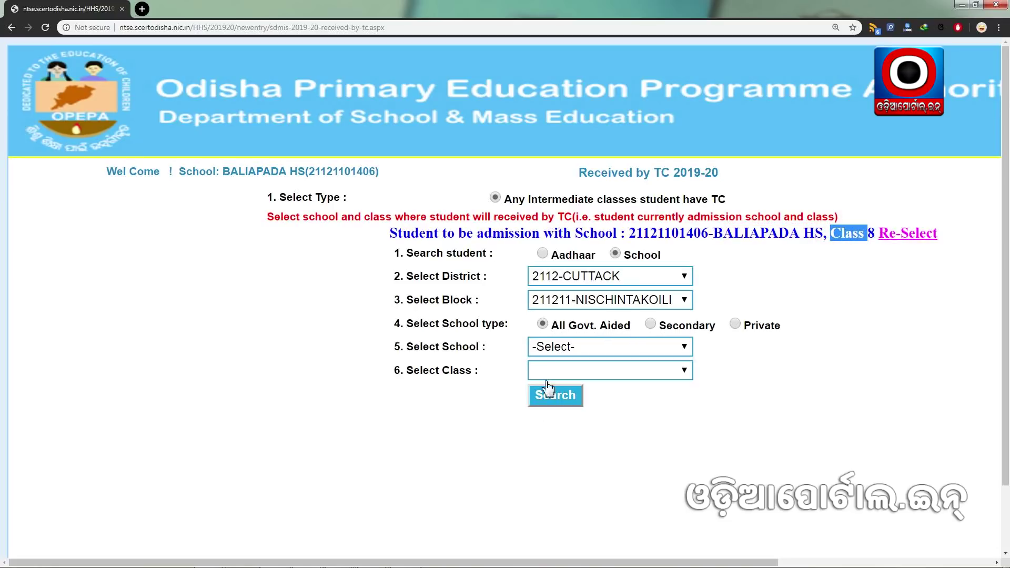
{"action": "left_click", "coordinate": [682, 232]}
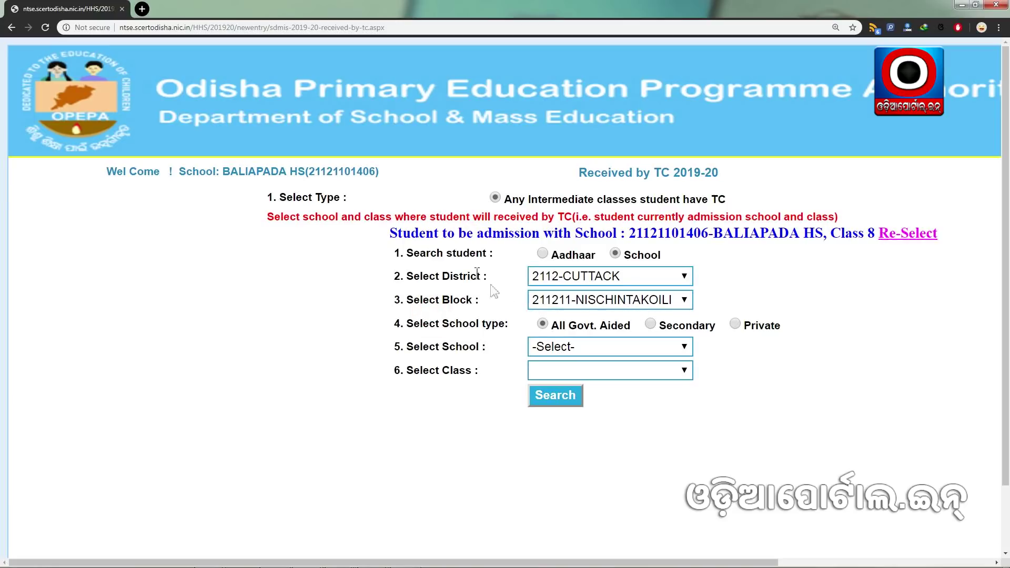
{"action": "left_click_drag", "start_coordinate": [404, 254], "coordinate": [495, 255]}
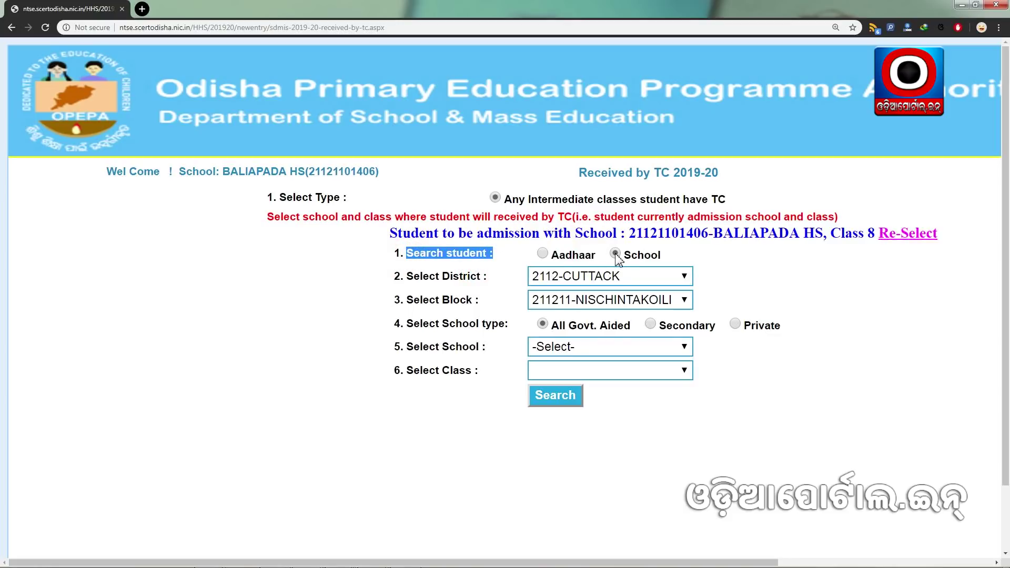
{"action": "left_click", "coordinate": [513, 258]}
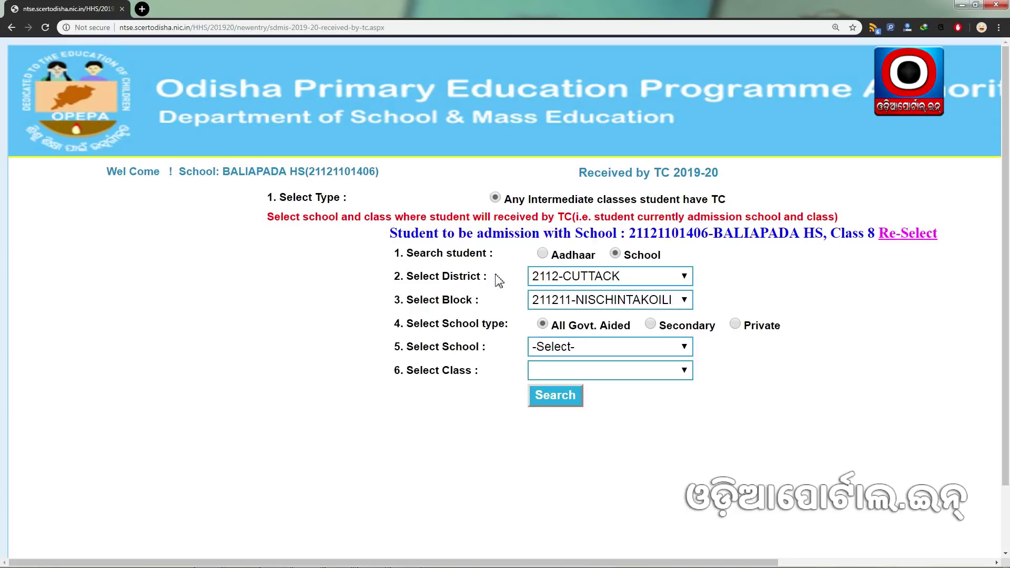
- View the Aadhaar number search form and return to searching for students by School
{"action": "left_click", "coordinate": [543, 253]}
{"action": "left_click", "coordinate": [570, 273]}
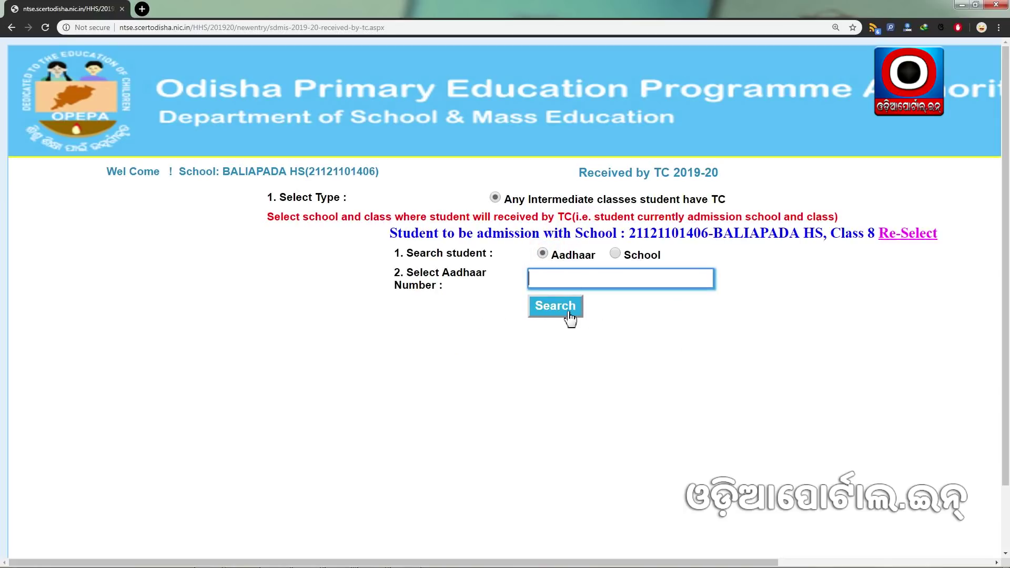
{"action": "left_click", "coordinate": [473, 275]}
{"action": "left_click", "coordinate": [584, 277]}
{"action": "left_click", "coordinate": [413, 274]}
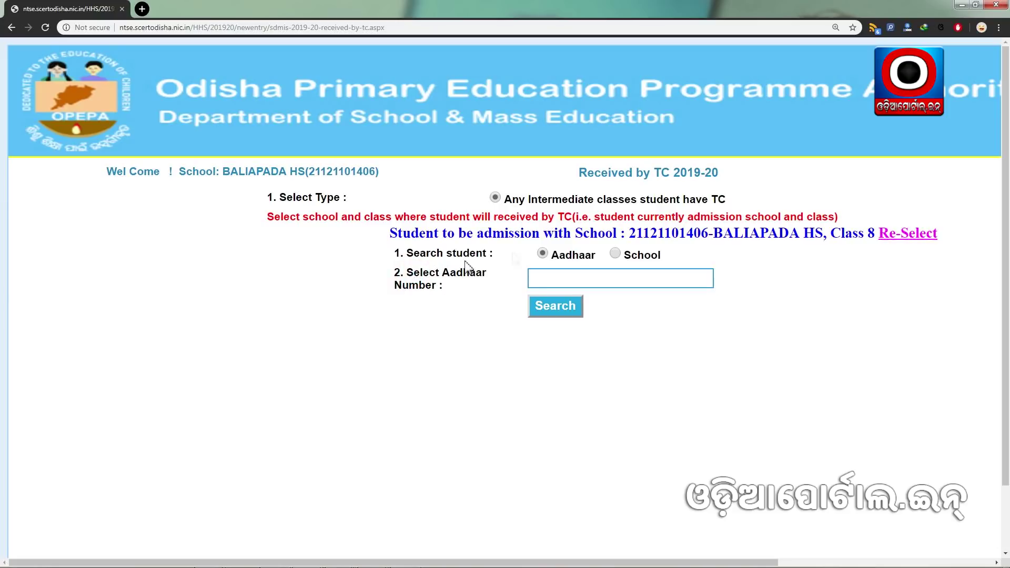
{"action": "left_click", "coordinate": [616, 255]}
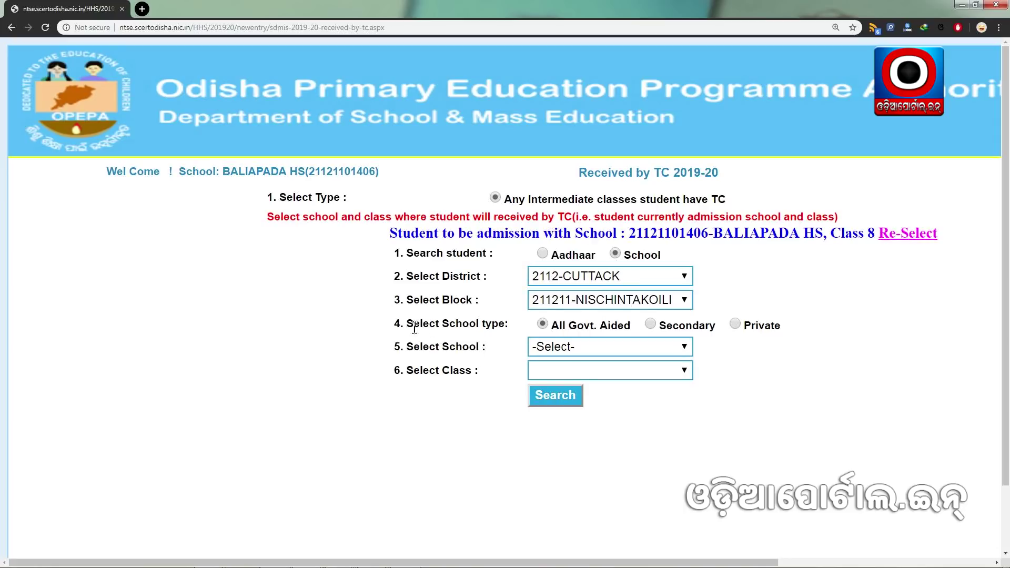
- Choose URMILA UPS as the source school, keeping the All Govt. Aided school type
{"action": "left_click_drag", "start_coordinate": [408, 325], "coordinate": [508, 325]}
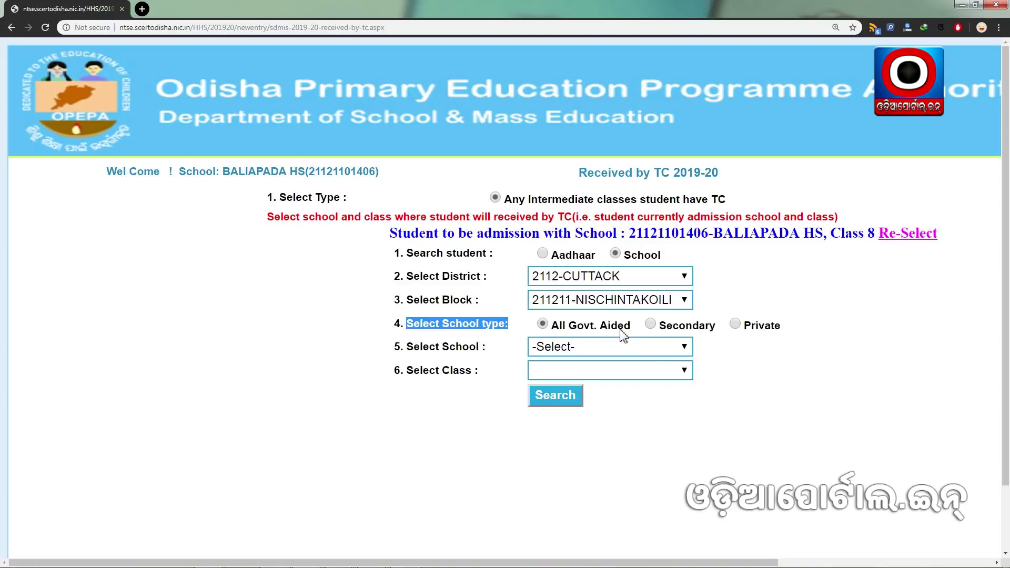
{"action": "left_click", "coordinate": [502, 342]}
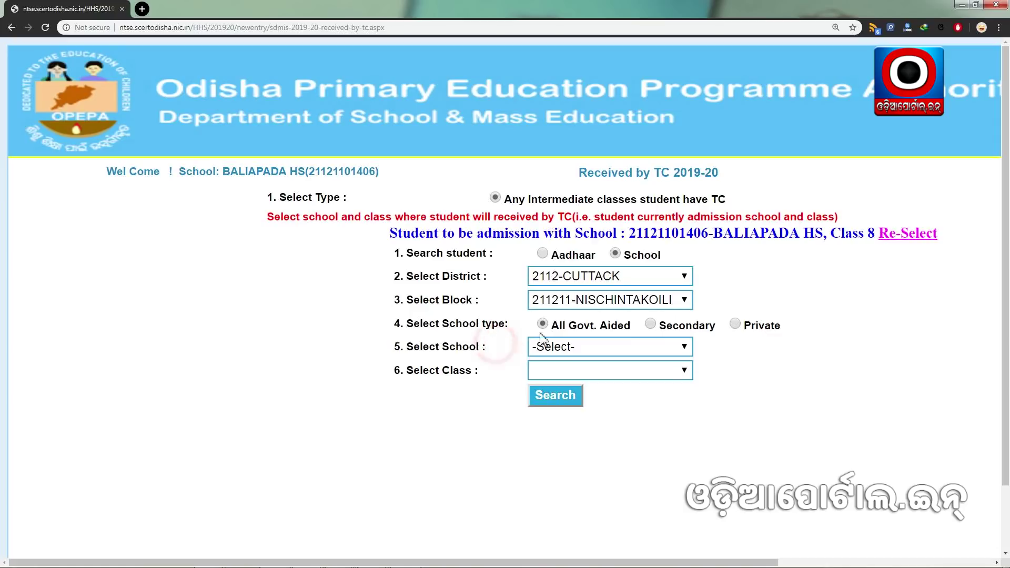
{"action": "left_click", "coordinate": [565, 346]}
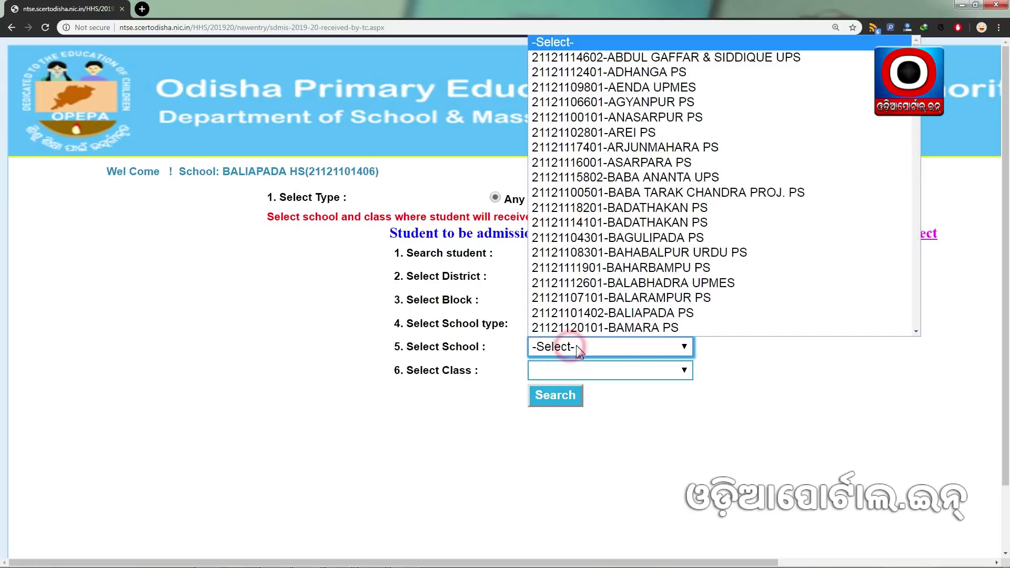
{"action": "left_click_drag", "start_coordinate": [915, 45], "coordinate": [920, 334]}
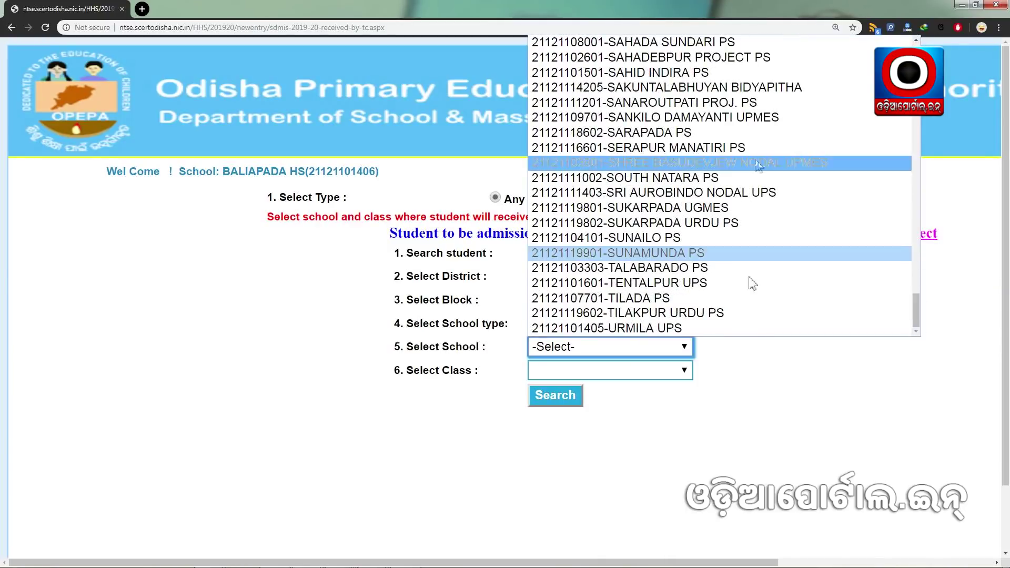
{"action": "left_click", "coordinate": [342, 348]}
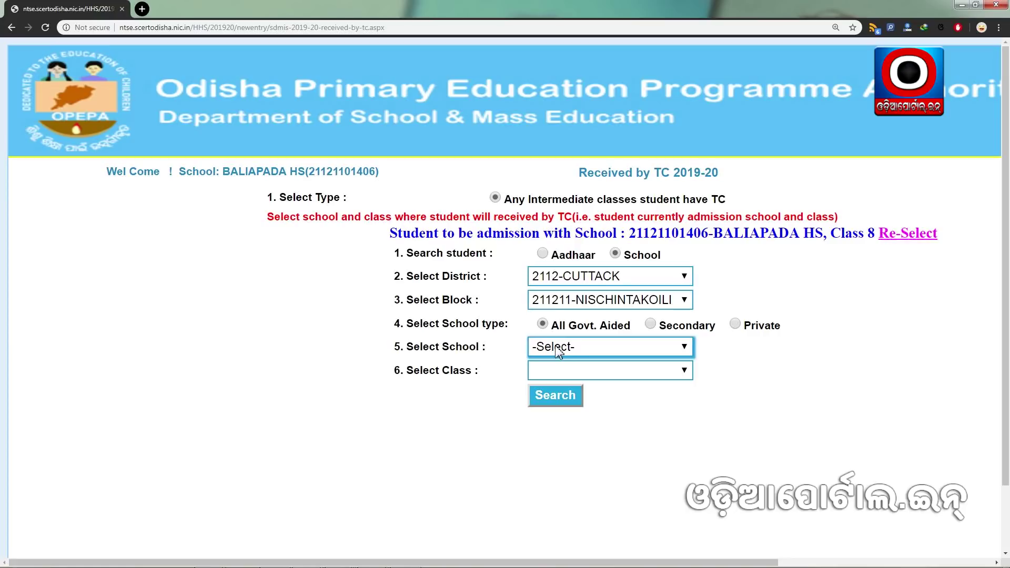
{"action": "left_click", "coordinate": [558, 352]}
{"action": "scroll", "coordinate": [879, 153], "scroll_direction": "down", "scroll_amount": 1}
{"action": "scroll", "coordinate": [918, 210], "scroll_direction": "down", "scroll_amount": 10}
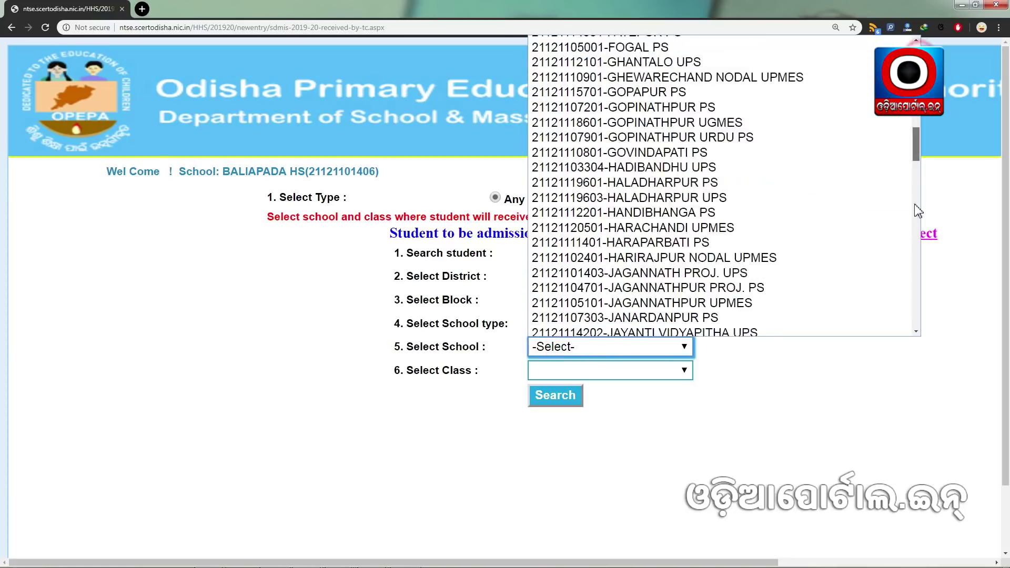
{"action": "scroll", "coordinate": [918, 210], "scroll_direction": "down", "scroll_amount": 15}
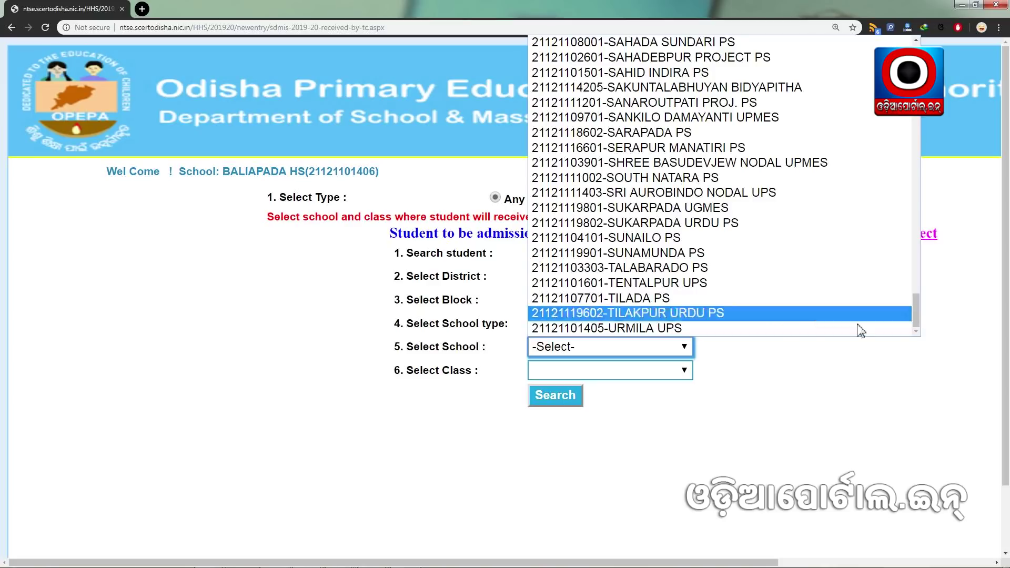
{"action": "left_click", "coordinate": [670, 329]}
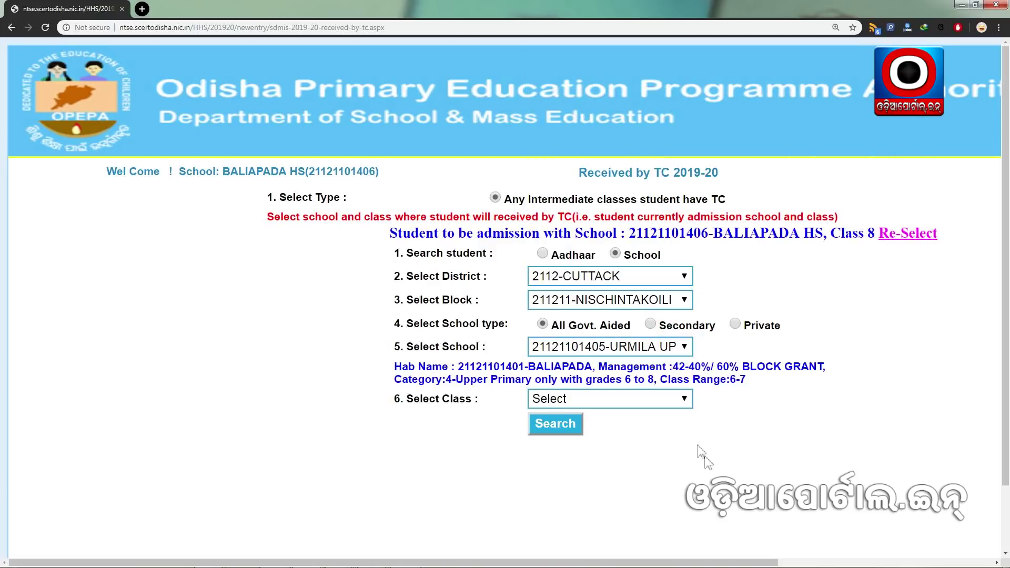
- Select class 7 of the source school and search for its students
{"action": "scroll", "coordinate": [702, 447], "scroll_direction": "down", "scroll_amount": 2}
{"action": "left_click_drag", "start_coordinate": [394, 291], "coordinate": [800, 307]}
{"action": "left_click", "coordinate": [801, 308]}
{"action": "left_click", "coordinate": [629, 329]}
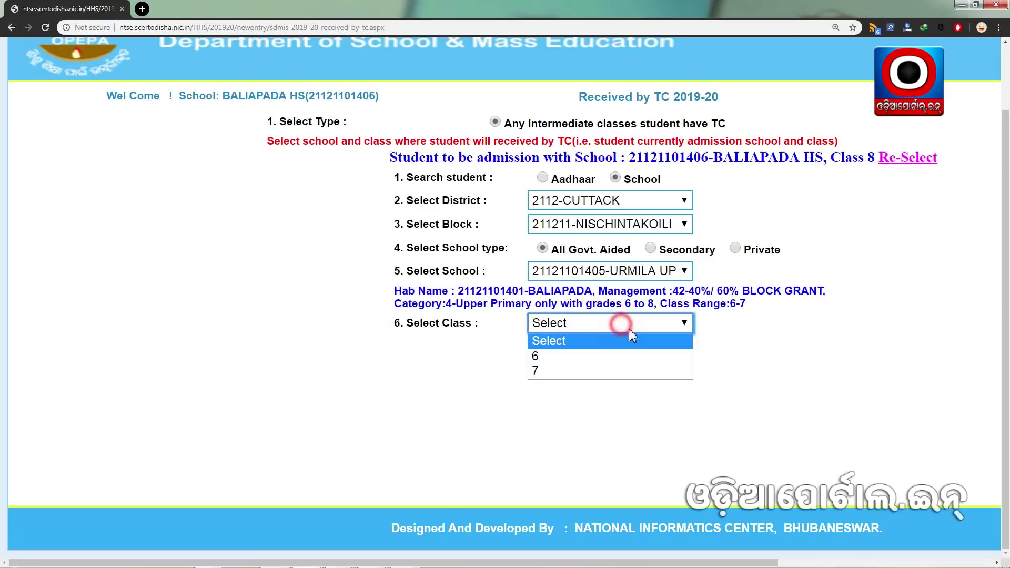
{"action": "left_click", "coordinate": [570, 374]}
{"action": "left_click", "coordinate": [558, 353]}
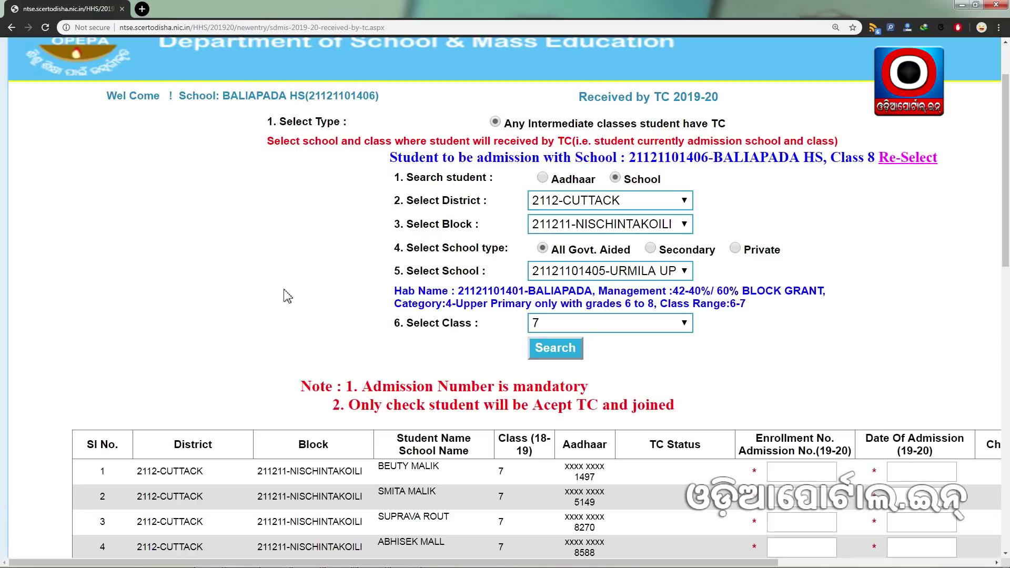
- Examine the student table with its admission number, date and checkbox columns, and the acceptance note below it, with the page zoomed to 150%
{"action": "scroll", "coordinate": [287, 298], "scroll_direction": "down", "scroll_amount": 7}
{"action": "scroll", "coordinate": [480, 288], "scroll_direction": "down", "scroll_amount": 6}
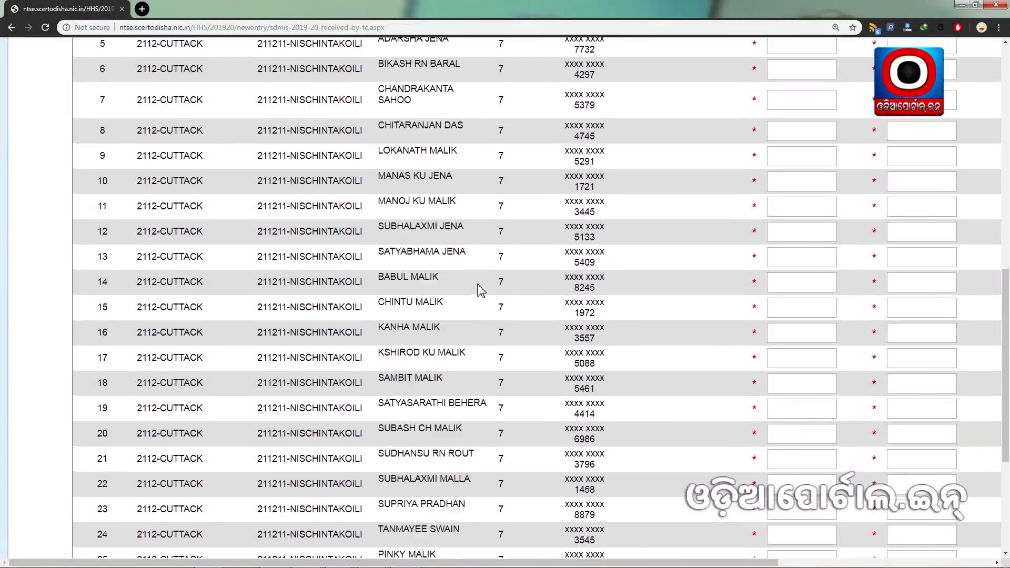
{"action": "scroll", "coordinate": [496, 319], "scroll_direction": "up", "scroll_amount": 3}
{"action": "key", "text": "ctrl+minus"}
{"action": "key", "text": "ctrl+minus"}
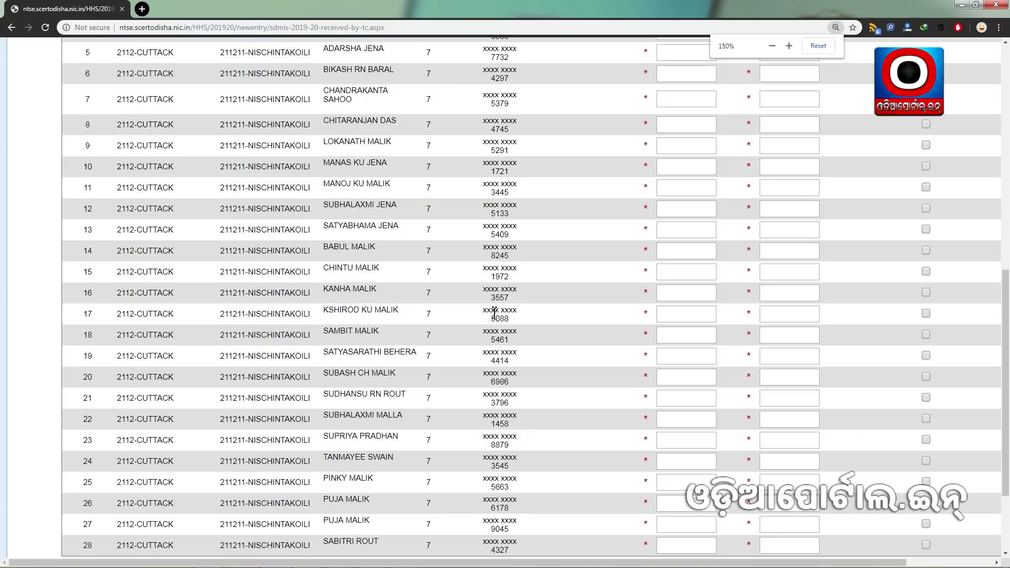
{"action": "scroll", "coordinate": [473, 279], "scroll_direction": "up", "scroll_amount": 5}
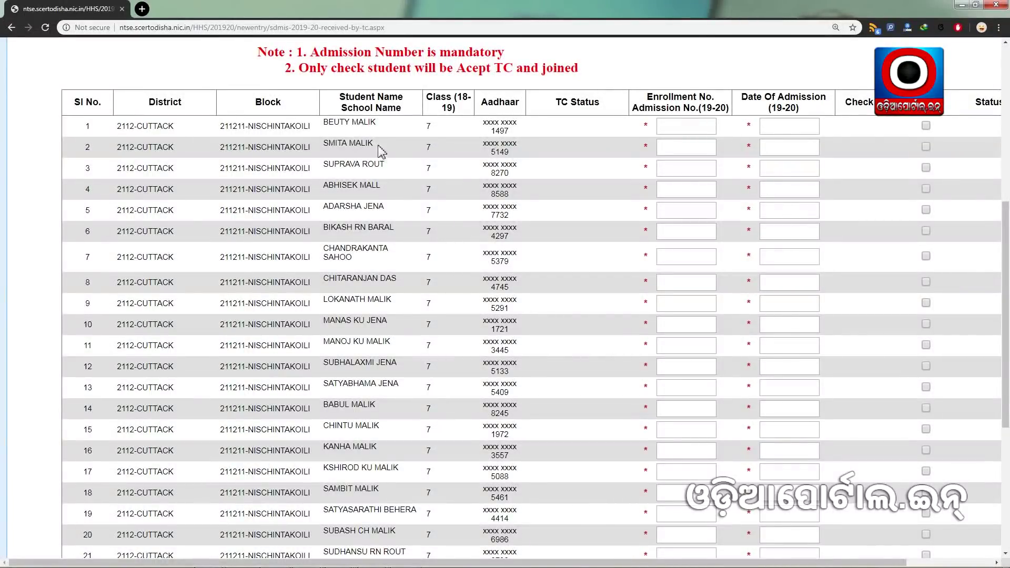
{"action": "scroll", "coordinate": [407, 305], "scroll_direction": "down", "scroll_amount": 2}
{"action": "scroll", "coordinate": [408, 306], "scroll_direction": "down", "scroll_amount": 3}
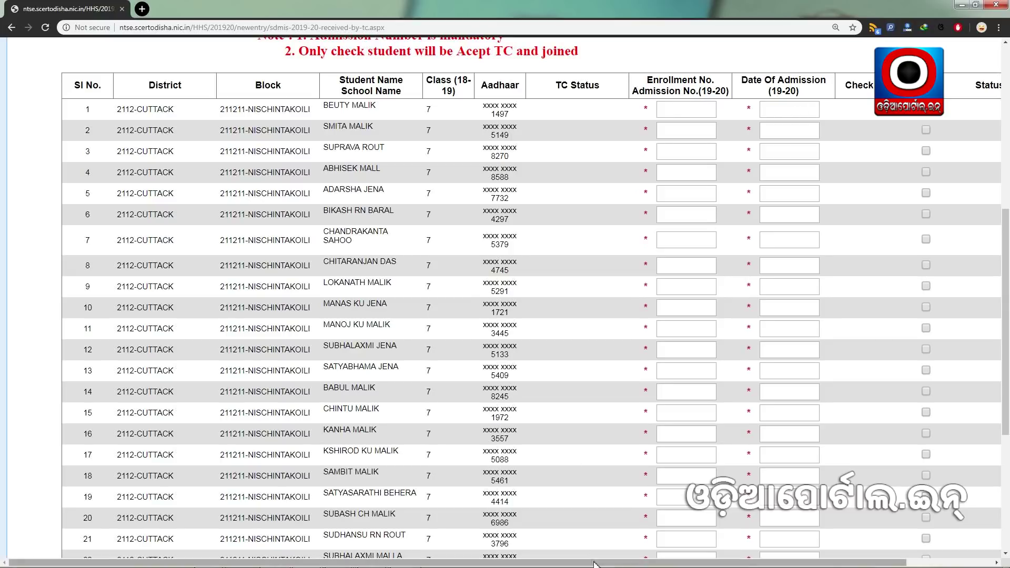
{"action": "left_click_drag", "start_coordinate": [586, 562], "coordinate": [671, 562]}
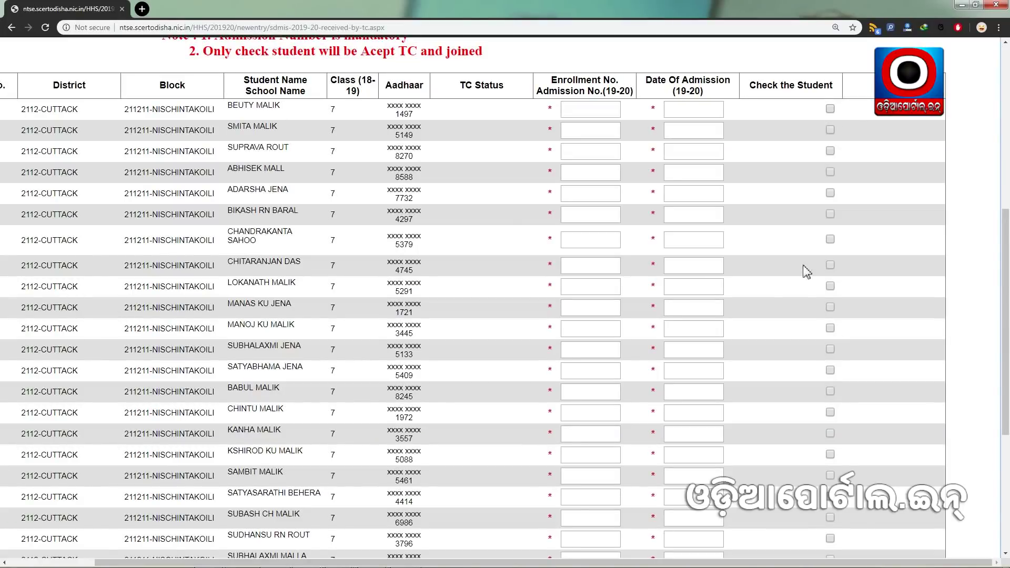
{"action": "scroll", "coordinate": [805, 271], "scroll_direction": "down", "scroll_amount": 5}
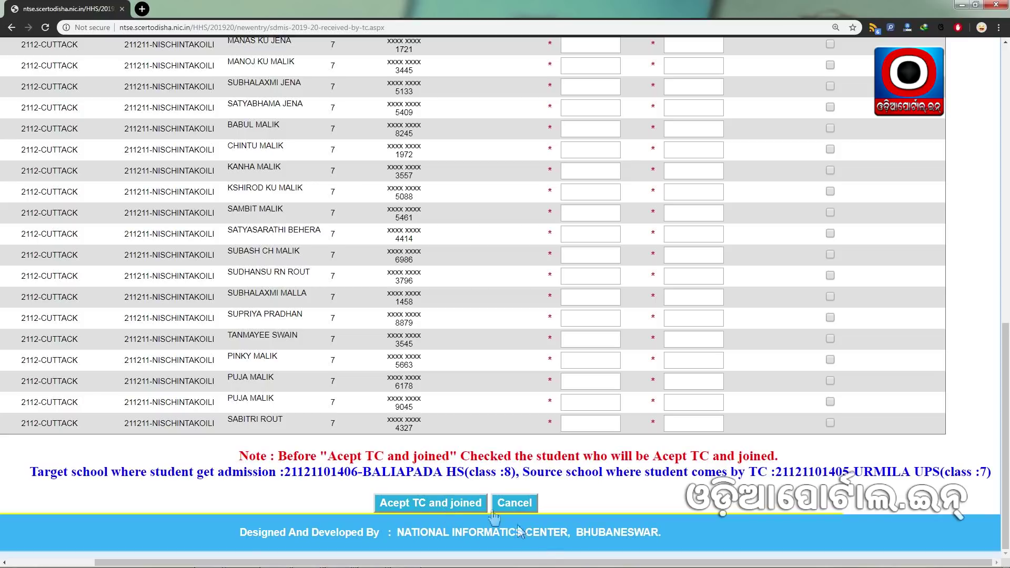
{"action": "left_click_drag", "start_coordinate": [526, 562], "coordinate": [441, 562]}
{"action": "scroll", "coordinate": [358, 306], "scroll_direction": "up", "scroll_amount": 5}
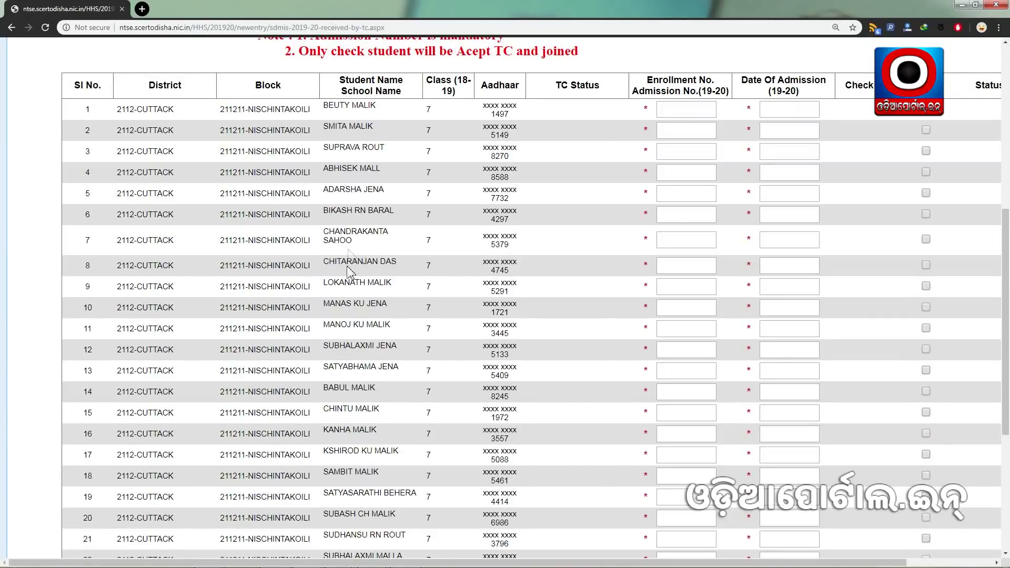
- Enter the 2019-20 enrollment/admission number for the student in row 4
{"action": "left_click_drag", "start_coordinate": [100, 172], "coordinate": [388, 167]}
{"action": "left_click", "coordinate": [392, 173]}
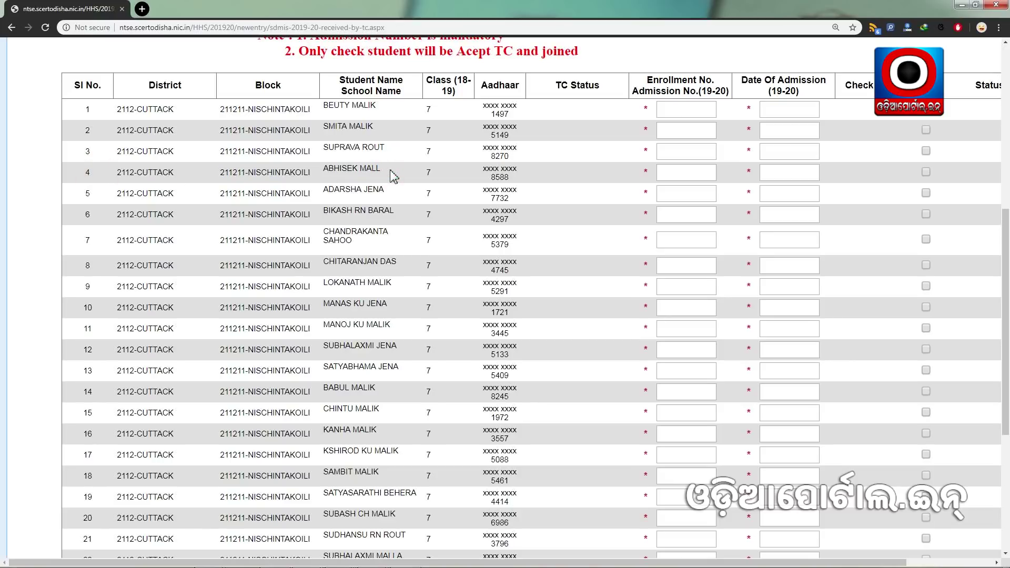
{"action": "double_click", "coordinate": [499, 177]}
{"action": "left_click", "coordinate": [679, 176]}
{"action": "type", "text": "0002/1034"}
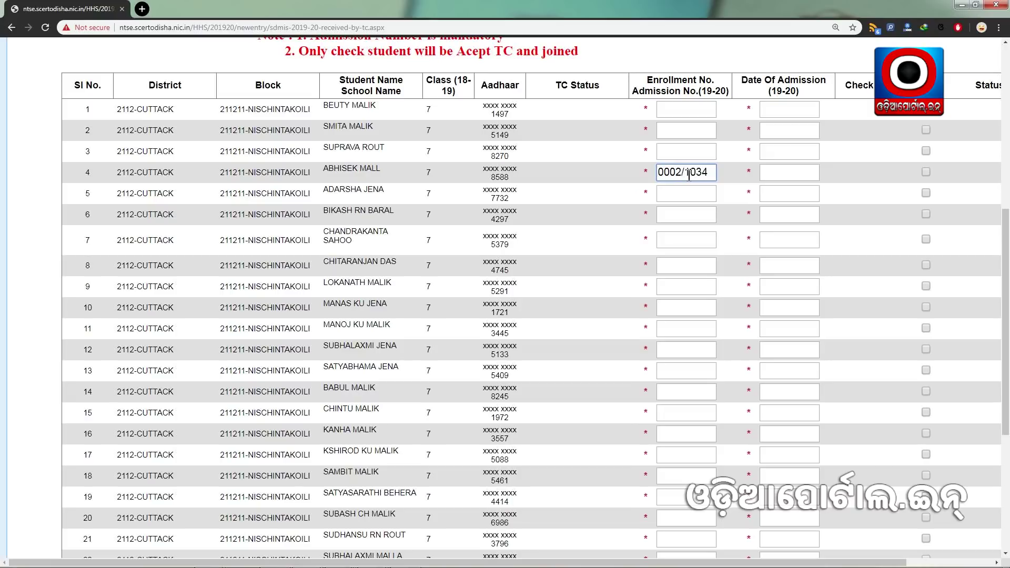
- Set the date of admission for the student in row 4 to 02/04/2019 and check that student for acceptance
{"action": "left_click", "coordinate": [798, 173]}
{"action": "left_click", "coordinate": [858, 170]}
{"action": "left_click", "coordinate": [792, 173]}
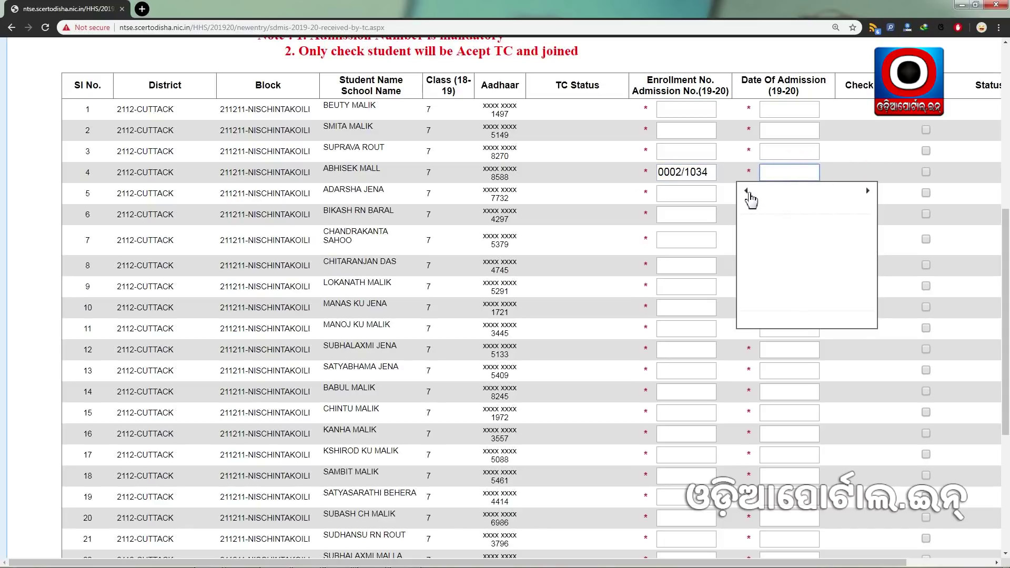
{"action": "left_click", "coordinate": [795, 191]}
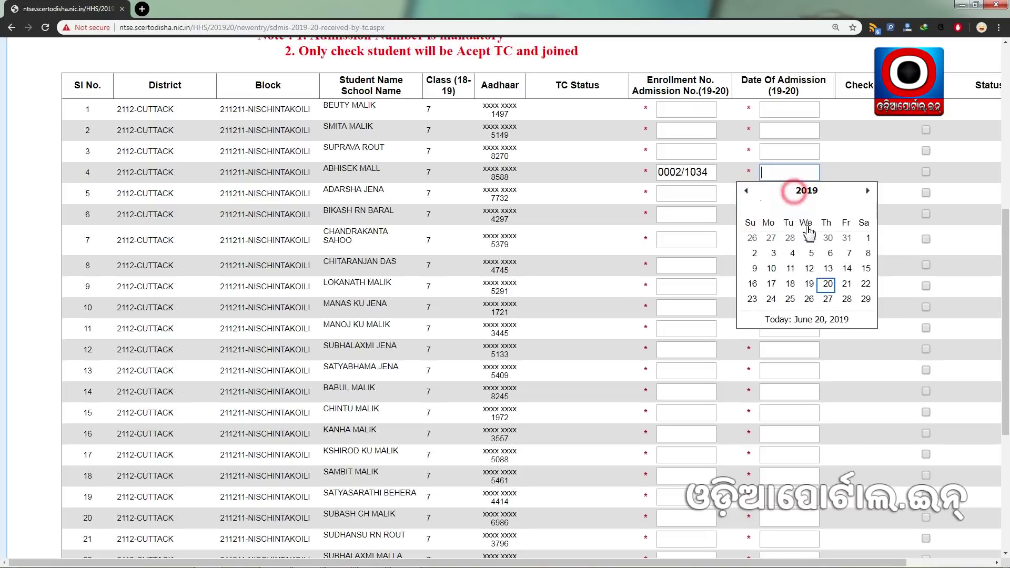
{"action": "left_click", "coordinate": [857, 220]}
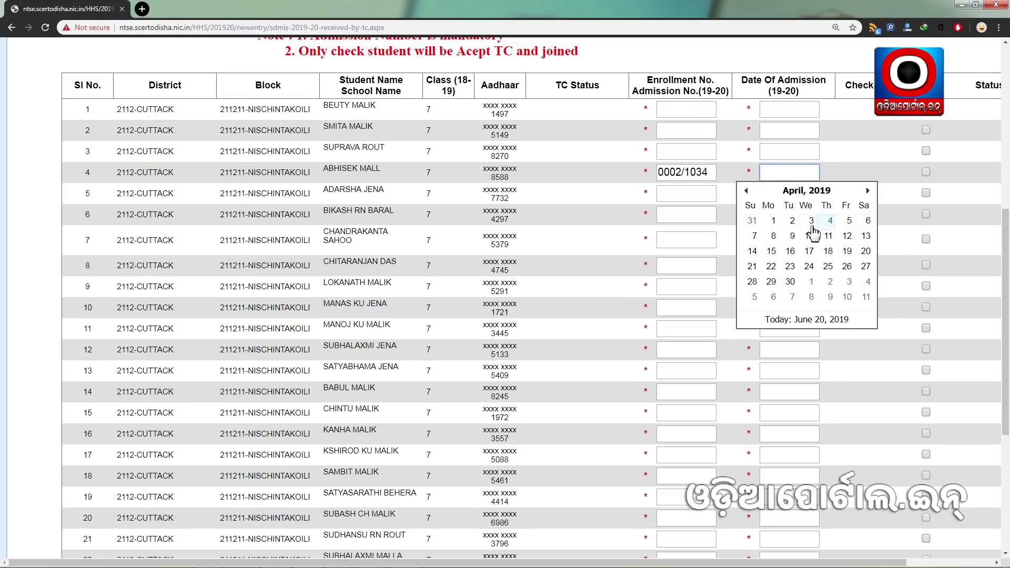
{"action": "left_click", "coordinate": [793, 220]}
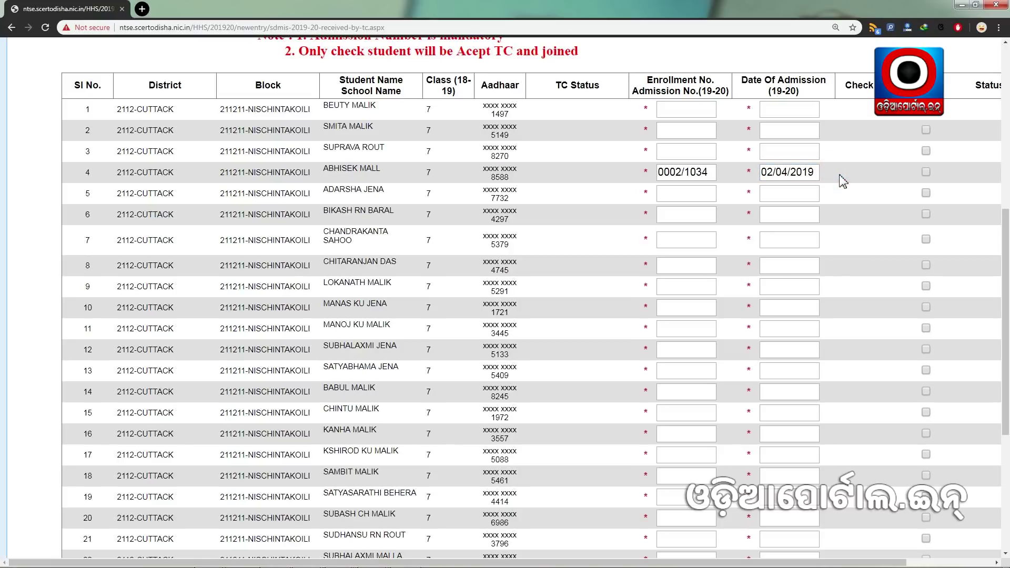
{"action": "left_click", "coordinate": [927, 173]}
- Enter the 2019-20 enrollment/admission number for the student in row 21
{"action": "scroll", "coordinate": [577, 234], "scroll_direction": "down", "scroll_amount": 5}
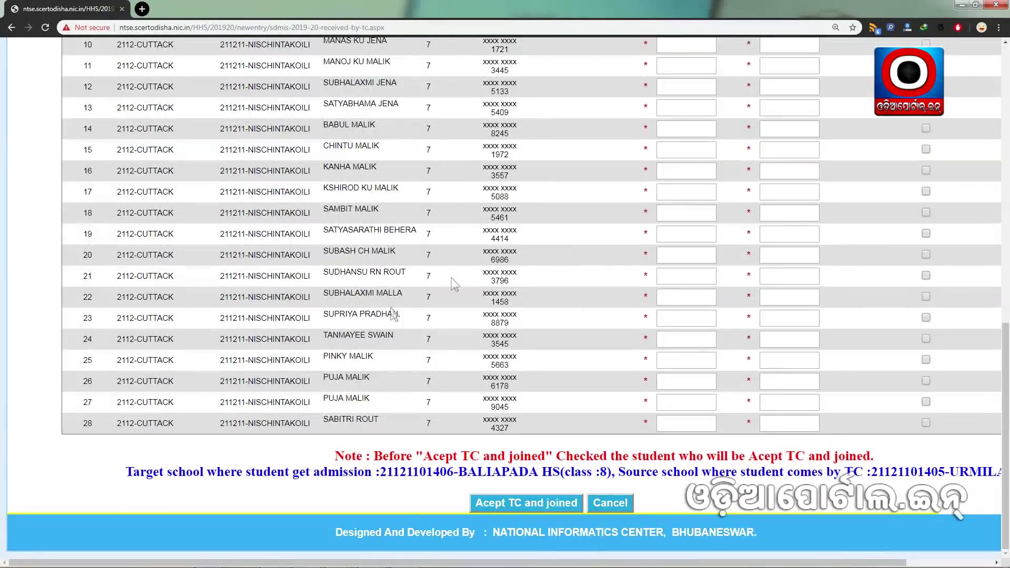
{"action": "triple_click", "coordinate": [327, 275]}
{"action": "left_click", "coordinate": [268, 275]}
{"action": "left_click", "coordinate": [703, 275]}
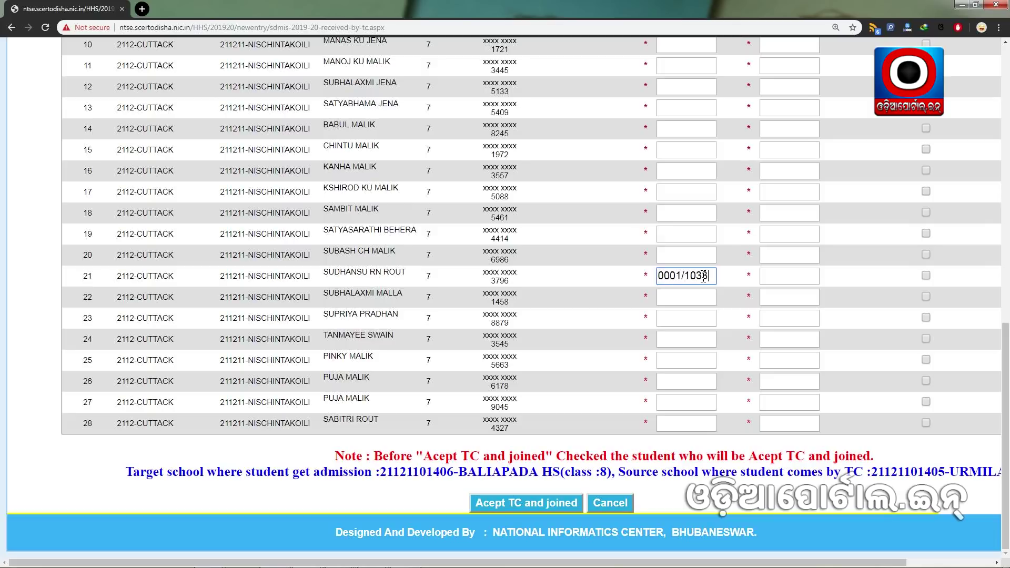
- Set the row 21 student's date of admission to 02/04/2019 and check that student for acceptance
{"action": "left_click", "coordinate": [780, 276]}
{"action": "left_click", "coordinate": [817, 295]}
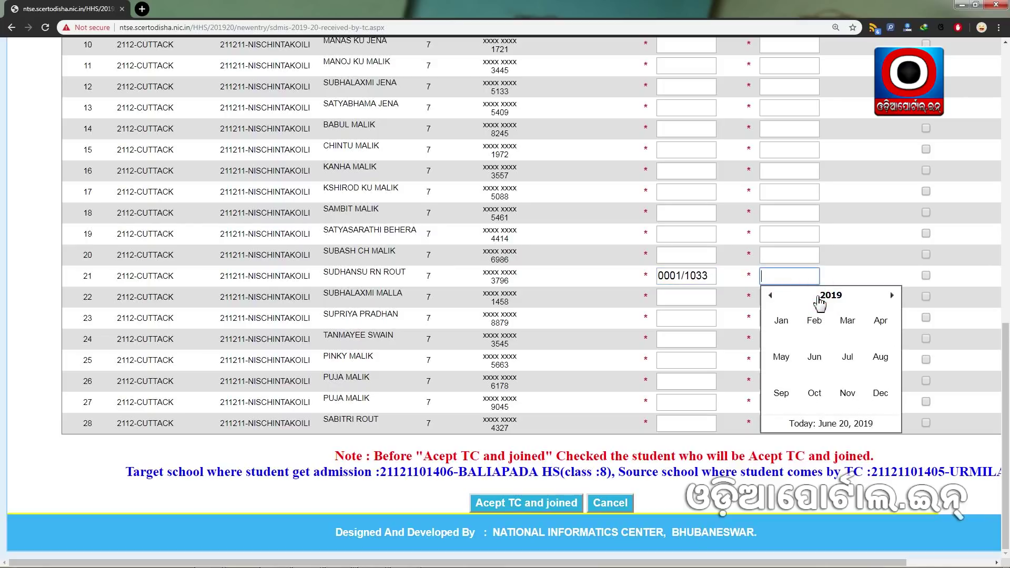
{"action": "left_click", "coordinate": [824, 298]}
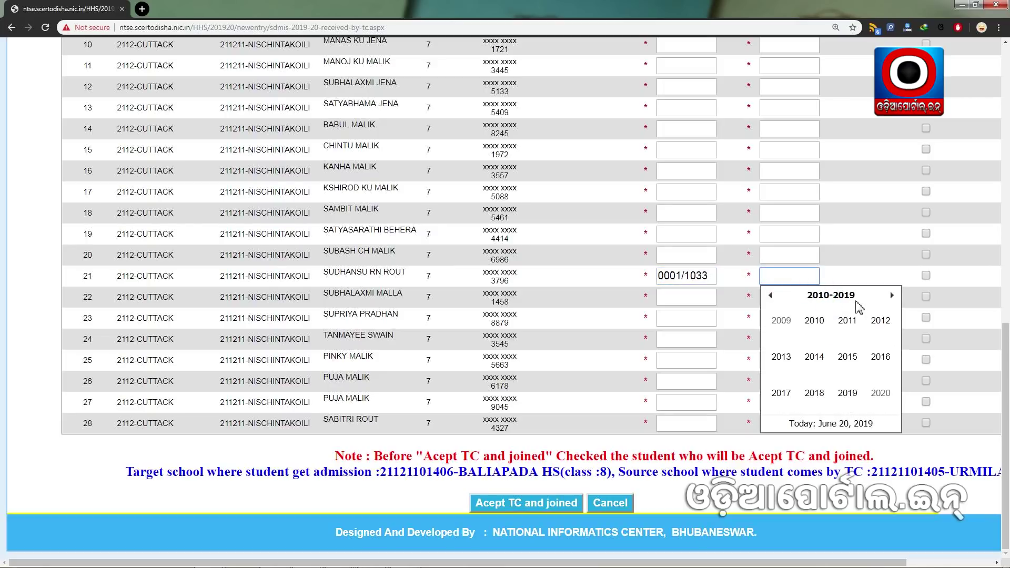
{"action": "left_click", "coordinate": [892, 296]}
{"action": "left_click", "coordinate": [784, 320]}
{"action": "left_click", "coordinate": [880, 321]}
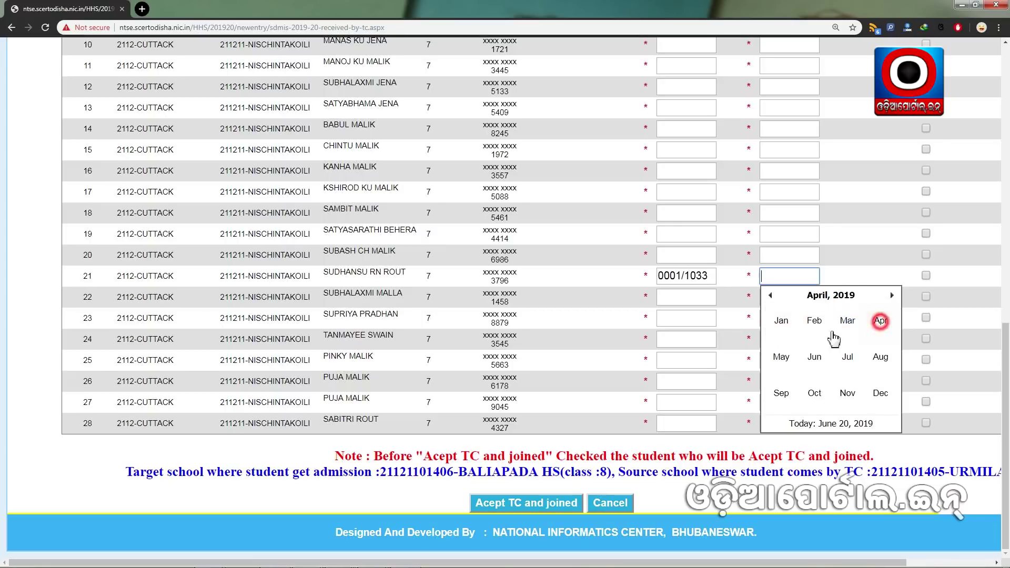
{"action": "left_click", "coordinate": [816, 324]}
{"action": "left_click", "coordinate": [846, 285]}
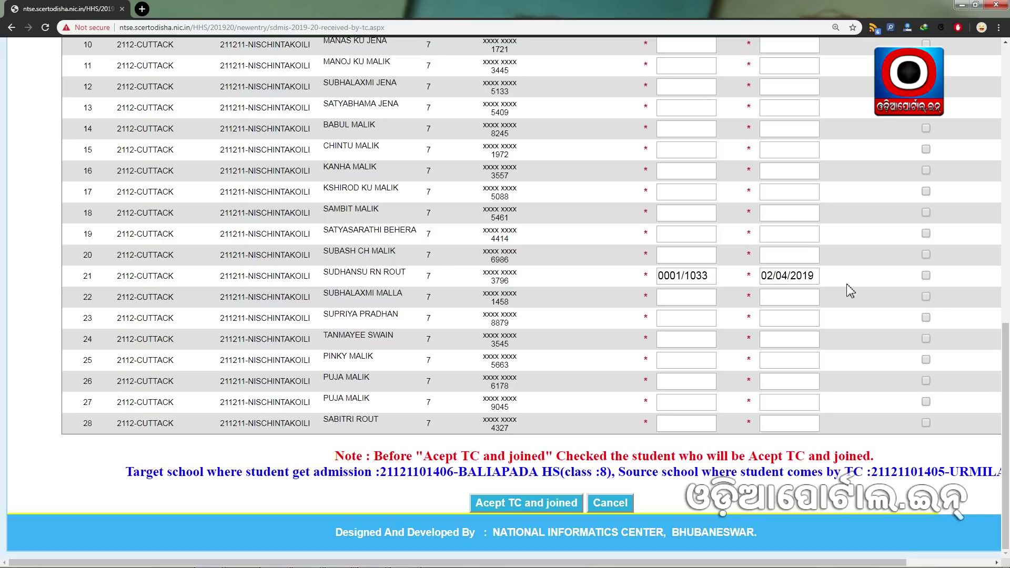
{"action": "left_click", "coordinate": [926, 275]}
- Accept the TC and join the checked students in rows 4 and 21, after reviewing their entries
{"action": "left_click_drag", "start_coordinate": [1008, 387], "coordinate": [1009, 314]}
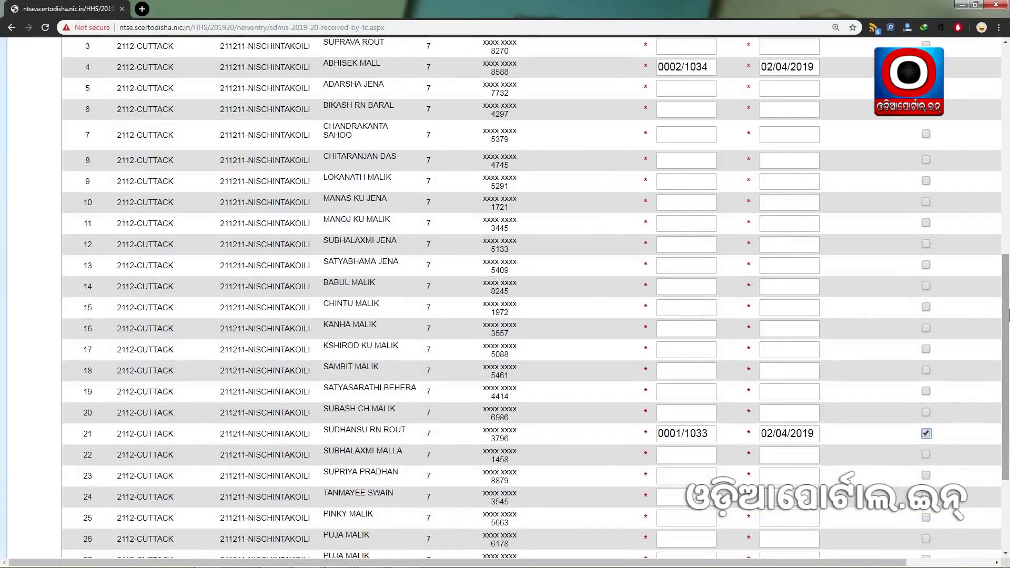
{"action": "key", "text": "ctrl+minus"}
{"action": "key", "text": "ctrl+minus"}
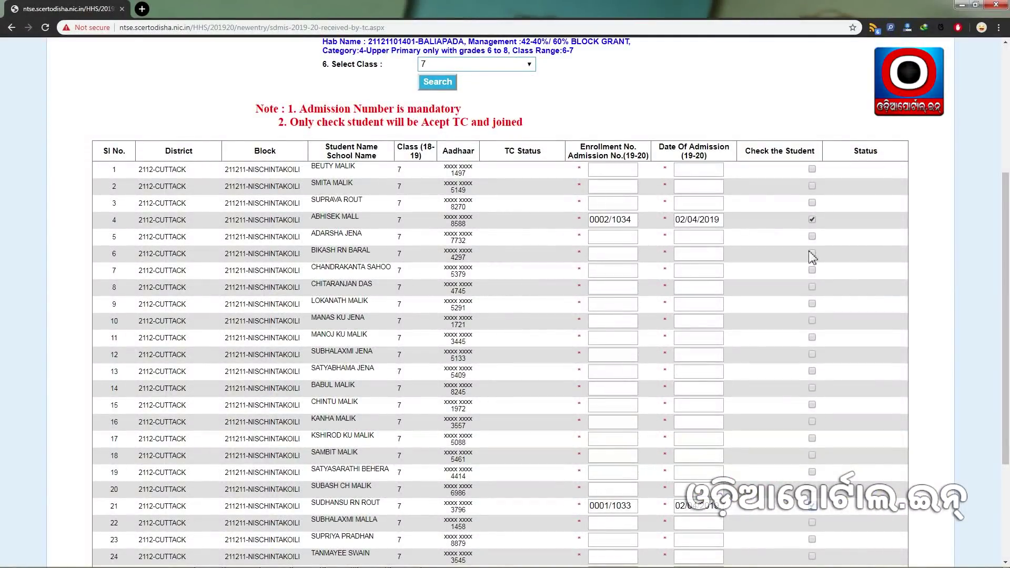
{"action": "scroll", "coordinate": [812, 258], "scroll_direction": "down", "scroll_amount": 4}
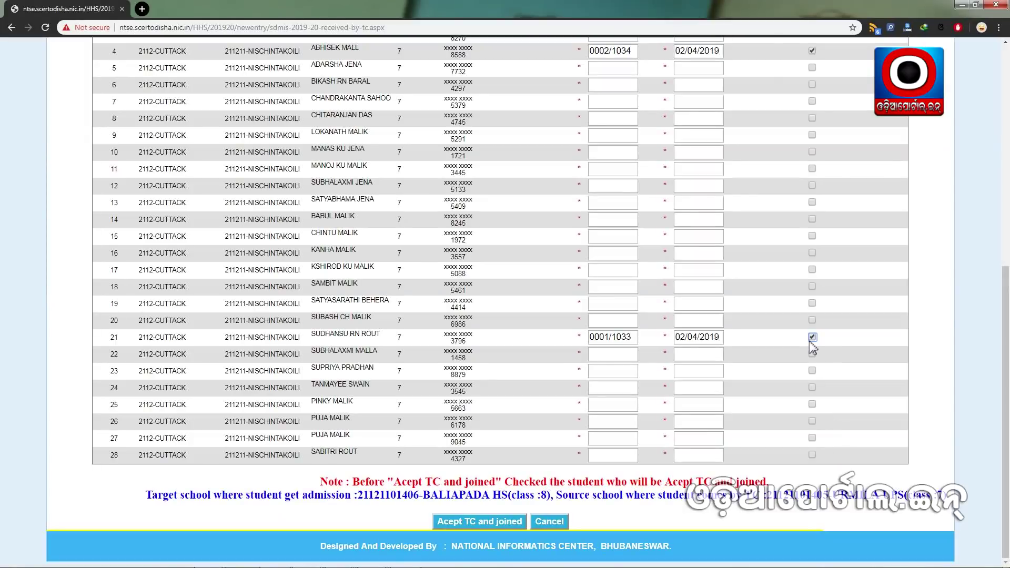
{"action": "left_click", "coordinate": [479, 525]}
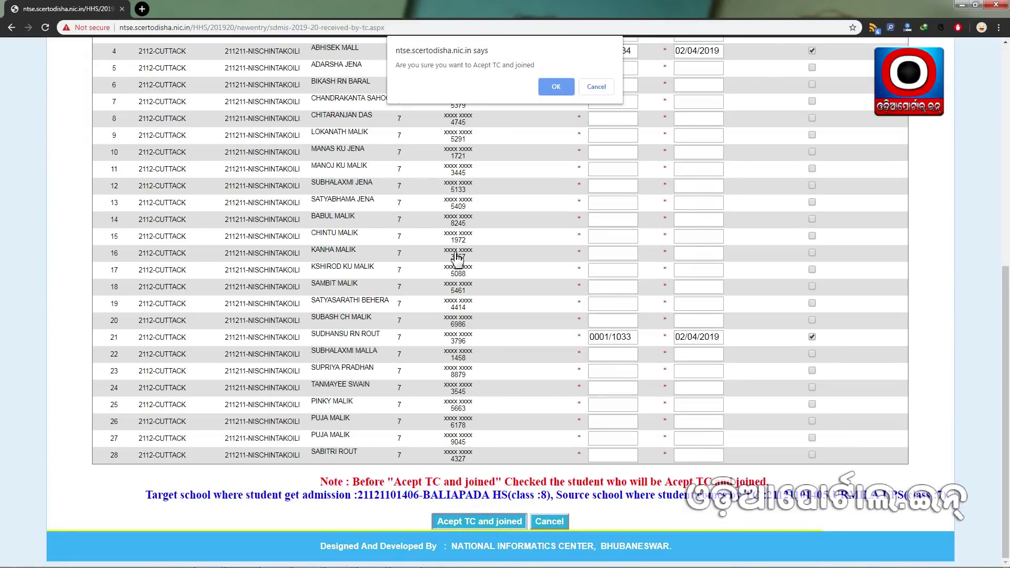
{"action": "left_click_drag", "start_coordinate": [400, 66], "coordinate": [551, 64]}
{"action": "left_click", "coordinate": [549, 63]}
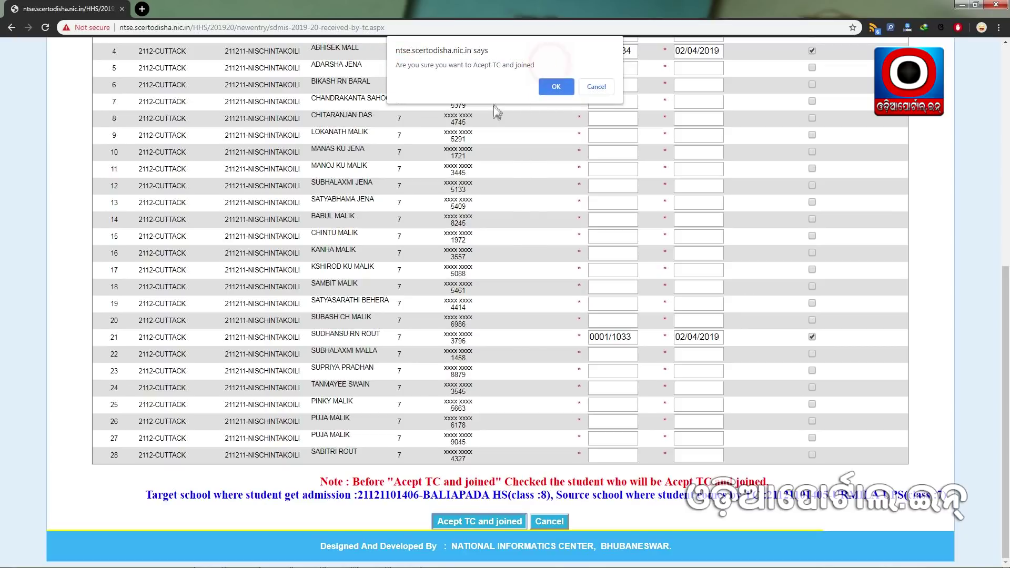
{"action": "left_click", "coordinate": [554, 87]}
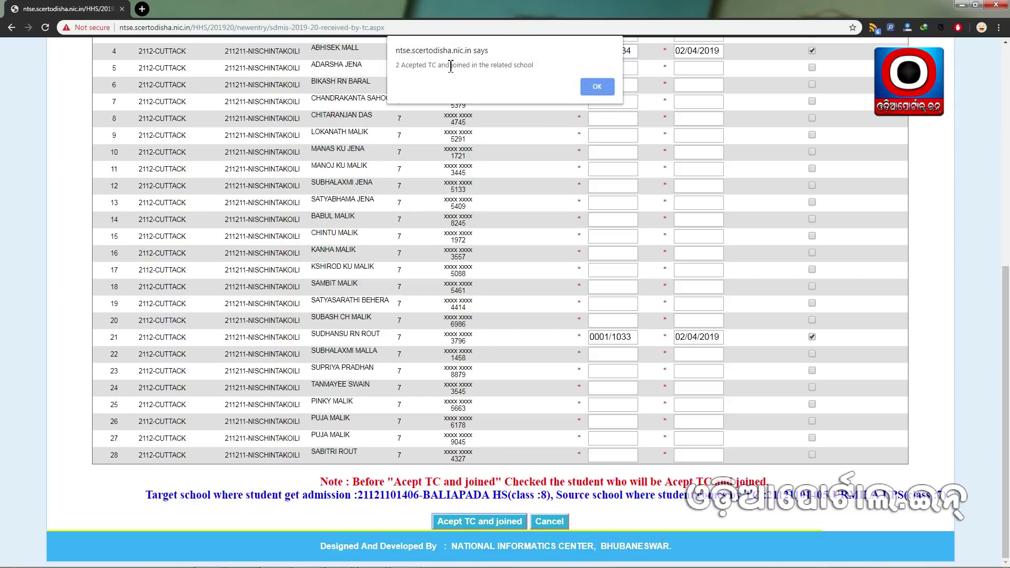
{"action": "left_click", "coordinate": [597, 86]}
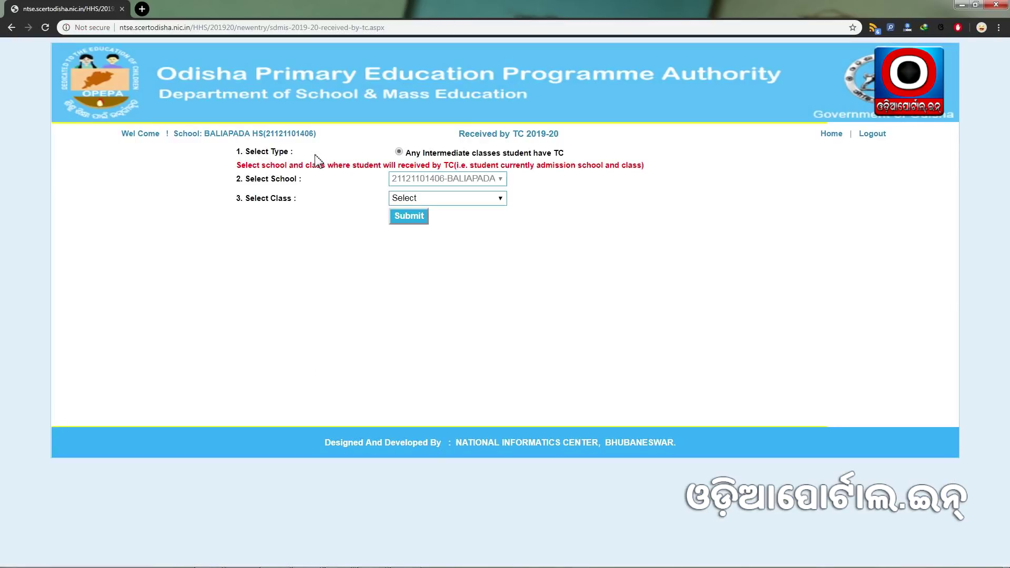
- Select class 8 of Baliapada HS as the receiving class again and submit it
{"action": "left_click", "coordinate": [737, 188]}
{"action": "left_click", "coordinate": [460, 200]}
{"action": "left_click", "coordinate": [457, 223]}
{"action": "left_click", "coordinate": [410, 219]}
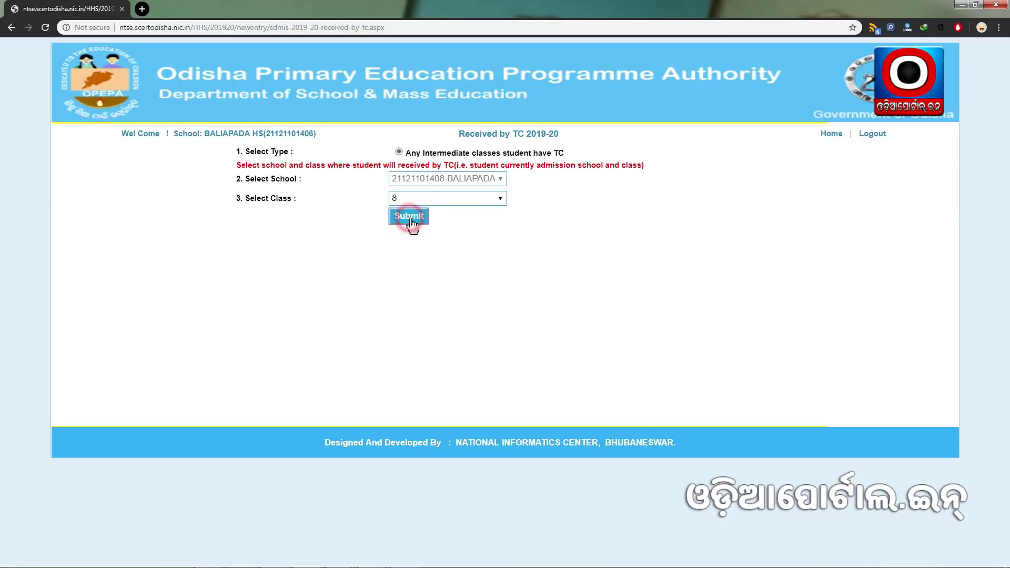
- Choose URMILA UPS as the source school again from the Nischintakoili block's school list
{"action": "left_click", "coordinate": [488, 257]}
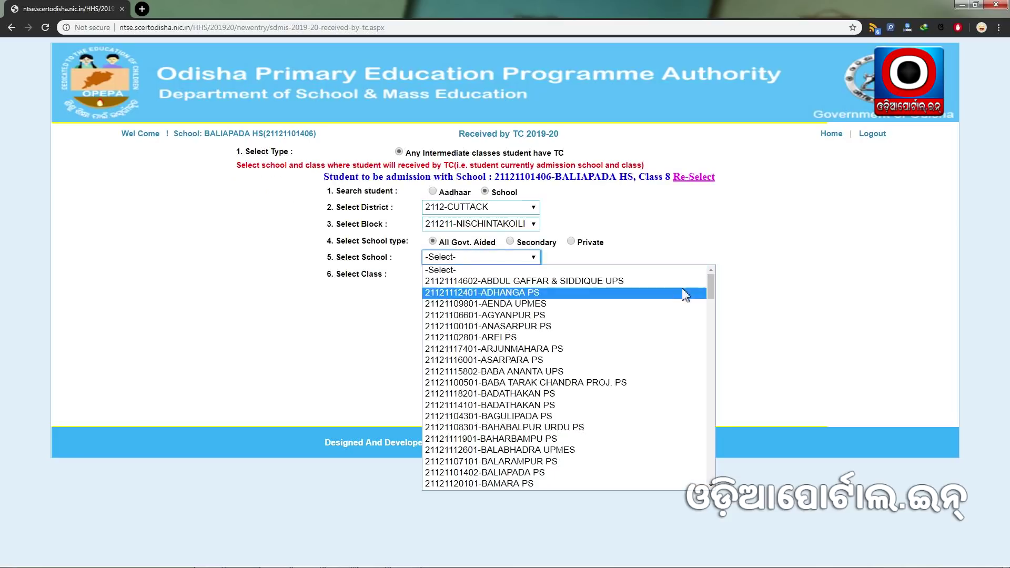
{"action": "scroll", "coordinate": [563, 368], "scroll_direction": "down", "scroll_amount": 7}
{"action": "scroll", "coordinate": [563, 368], "scroll_direction": "up", "scroll_amount": 7}
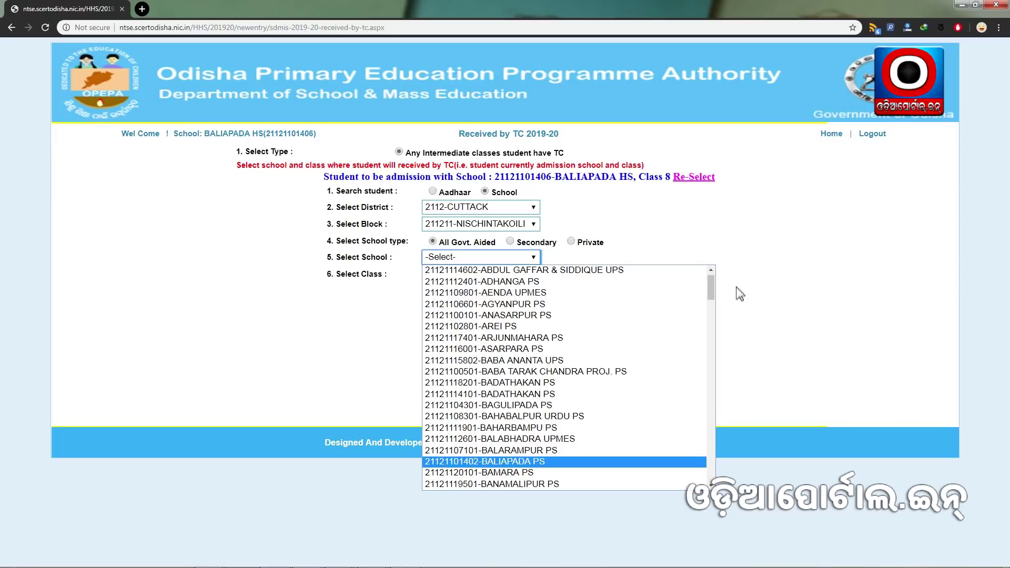
{"action": "left_click_drag", "start_coordinate": [711, 286], "coordinate": [722, 476]}
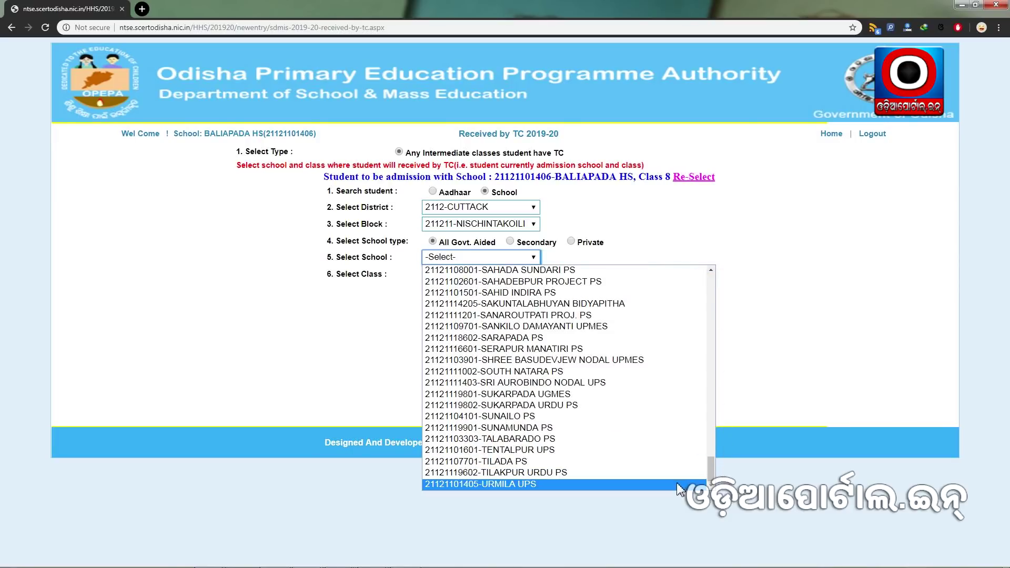
{"action": "left_click", "coordinate": [500, 484]}
- Select class 7 of Urmila UPS and search for its students
{"action": "left_click", "coordinate": [510, 295]}
{"action": "left_click", "coordinate": [502, 328]}
{"action": "left_click", "coordinate": [447, 316]}
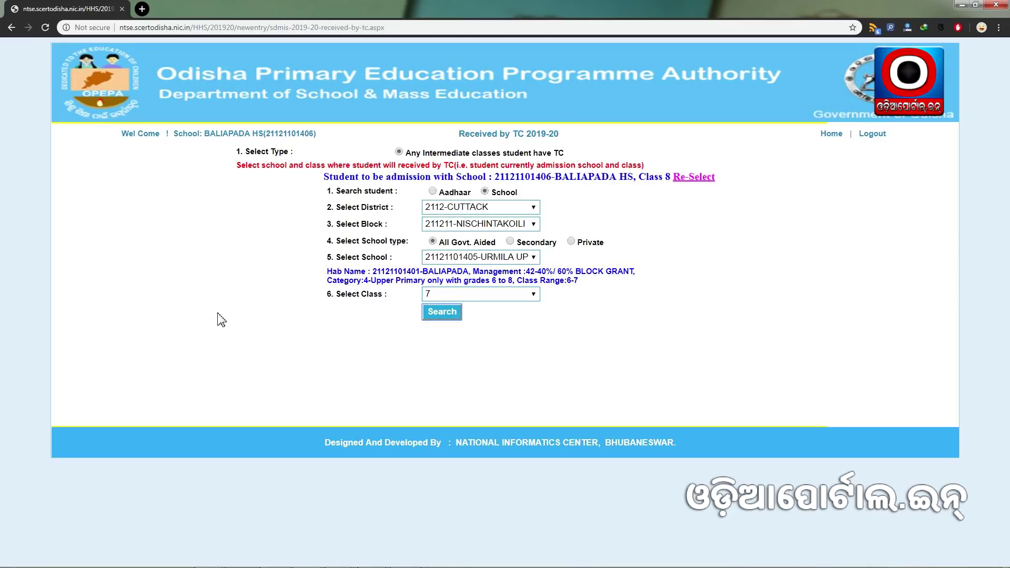
- Examine the TC status, admission details and acceptance status of the students in rows 4 and 21
{"action": "scroll", "coordinate": [220, 319], "scroll_direction": "down", "scroll_amount": 5}
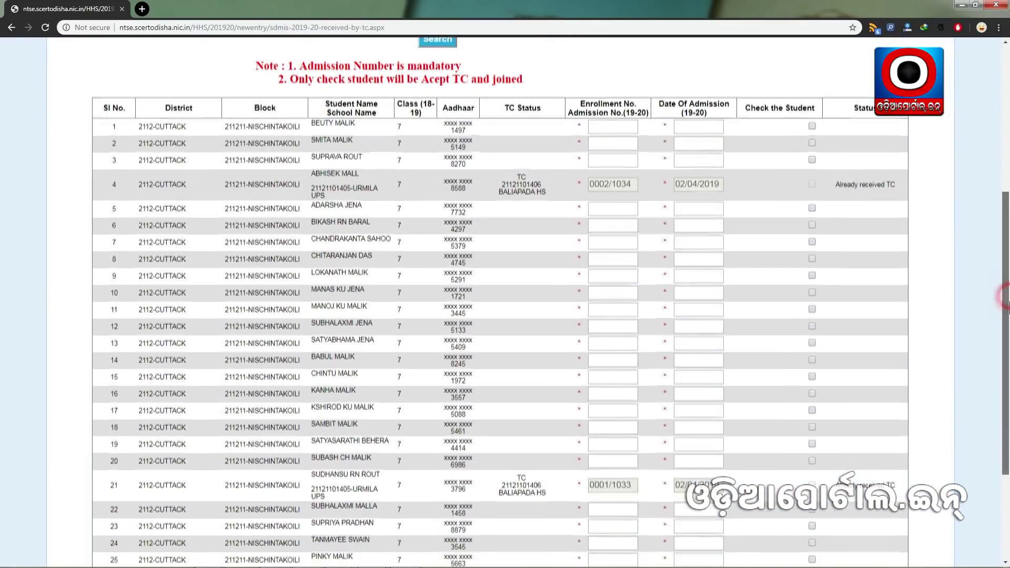
{"action": "left_click_drag", "start_coordinate": [1005, 297], "coordinate": [1007, 318]}
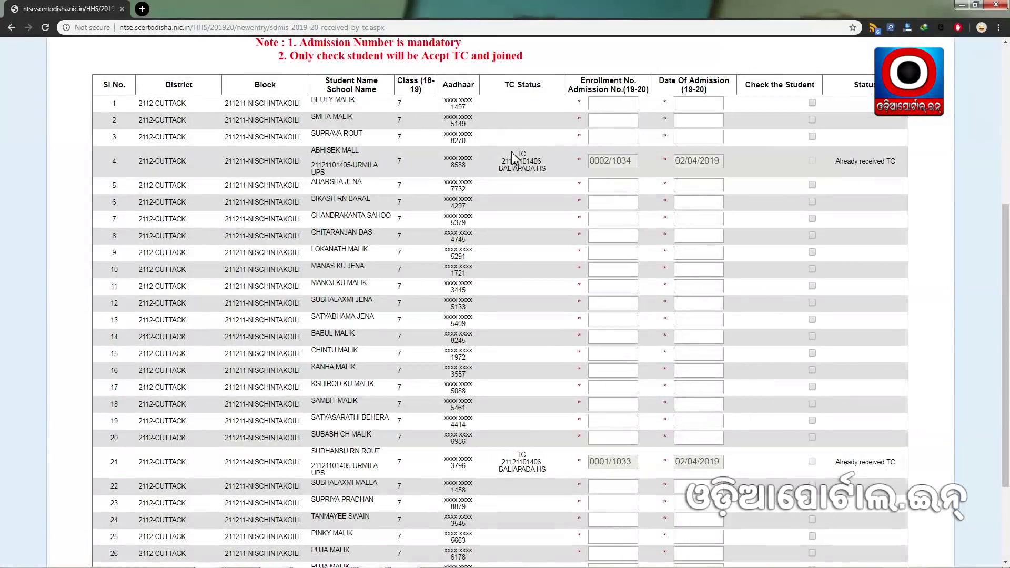
{"action": "scroll", "coordinate": [850, 200], "scroll_direction": "down", "scroll_amount": 1}
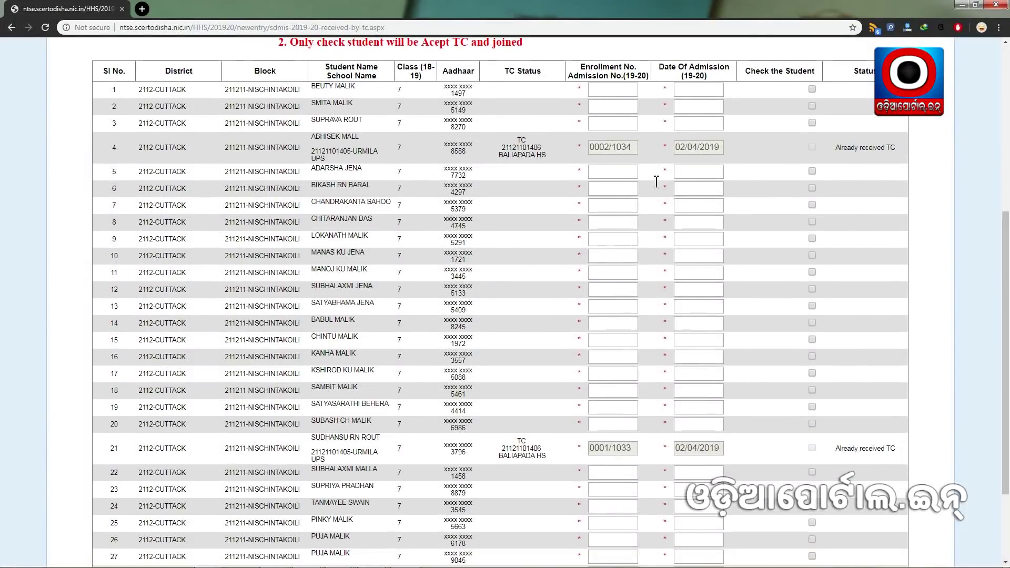
{"action": "left_click_drag", "start_coordinate": [108, 150], "coordinate": [902, 154]}
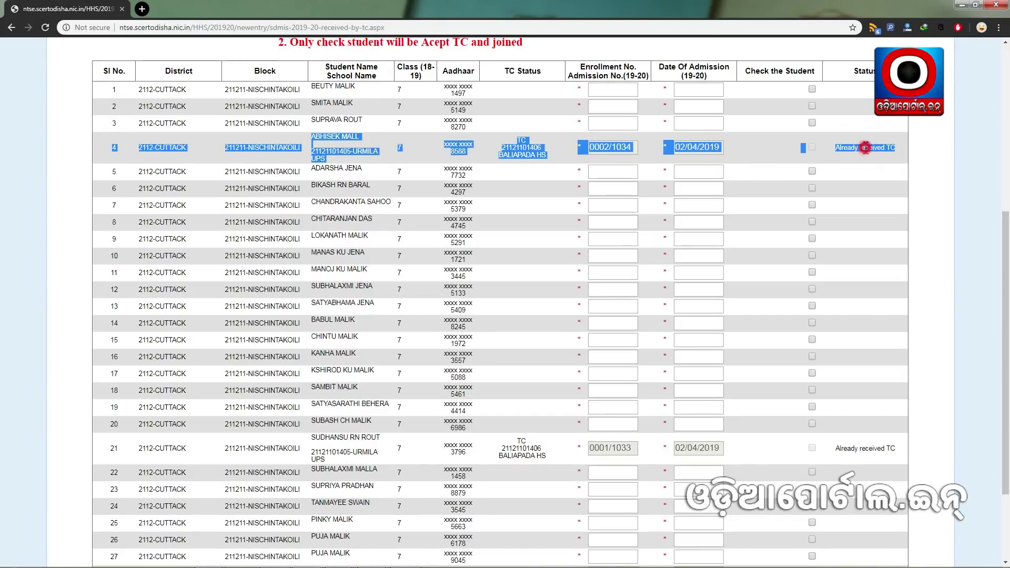
{"action": "left_click", "coordinate": [575, 149]}
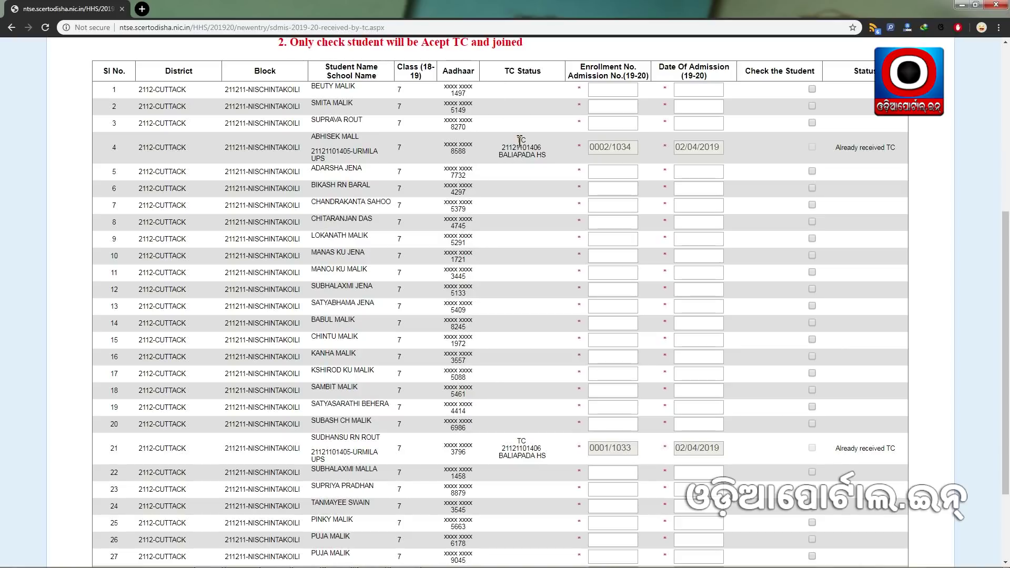
{"action": "left_click_drag", "start_coordinate": [520, 138], "coordinate": [550, 163]}
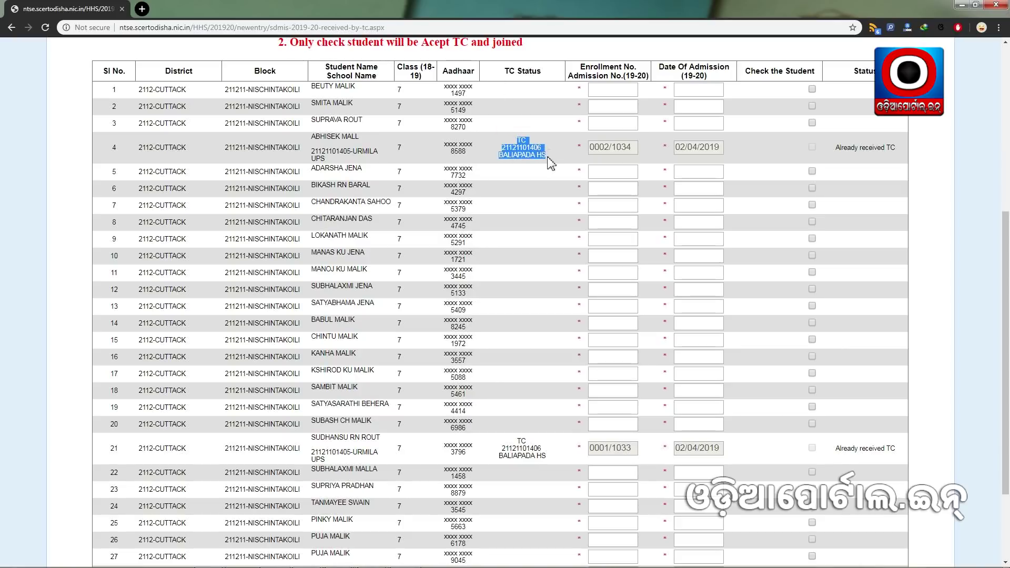
{"action": "left_click", "coordinate": [523, 147]}
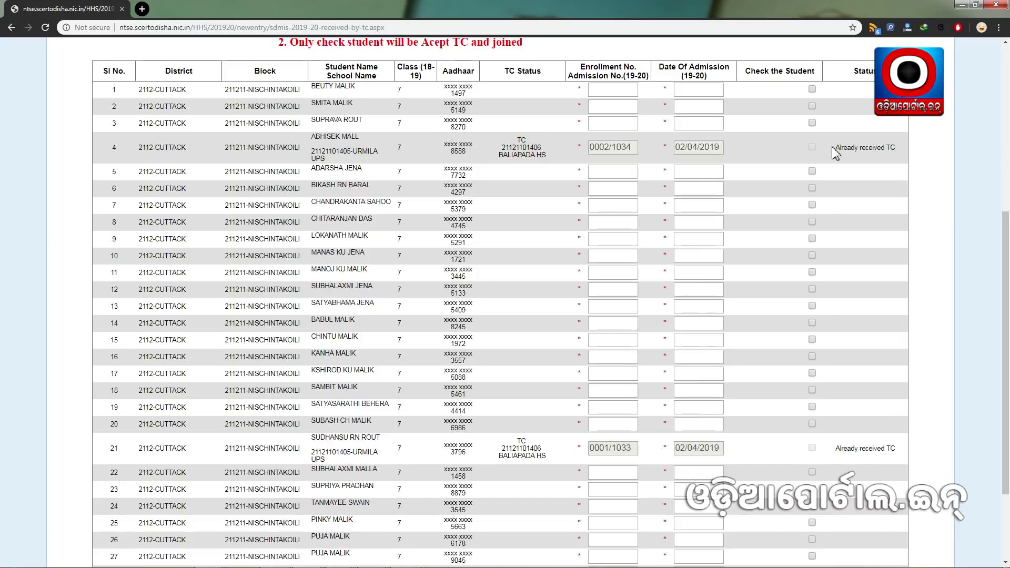
{"action": "left_click_drag", "start_coordinate": [837, 148], "coordinate": [897, 151]}
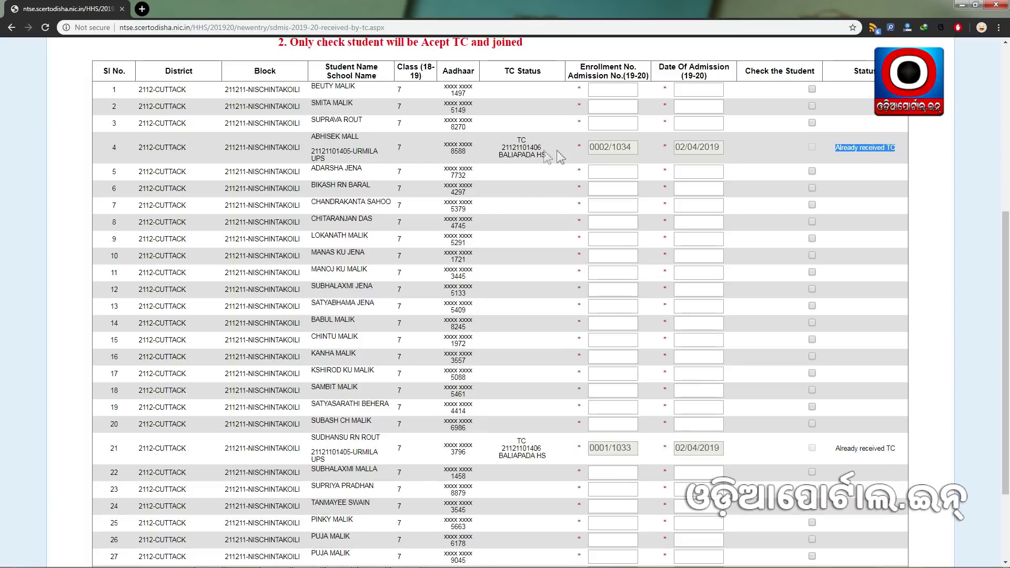
{"action": "left_click", "coordinate": [623, 149]}
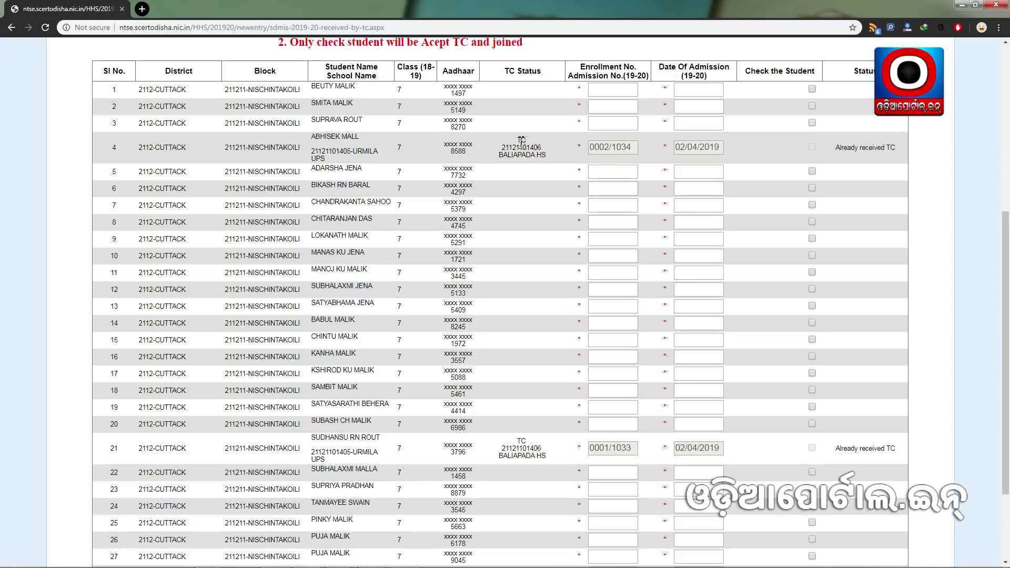
{"action": "left_click_drag", "start_coordinate": [513, 142], "coordinate": [545, 156]}
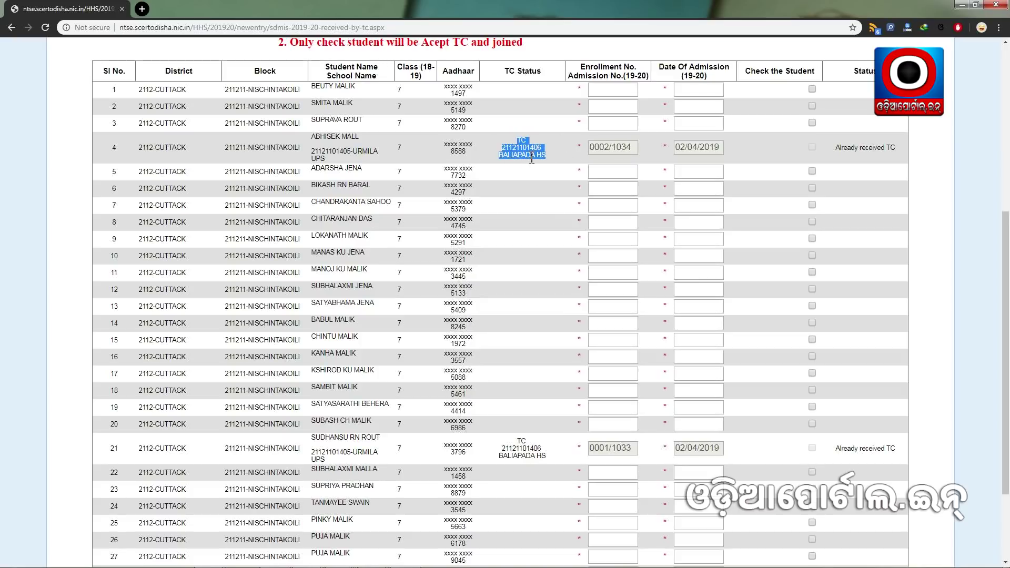
{"action": "left_click", "coordinate": [525, 153]}
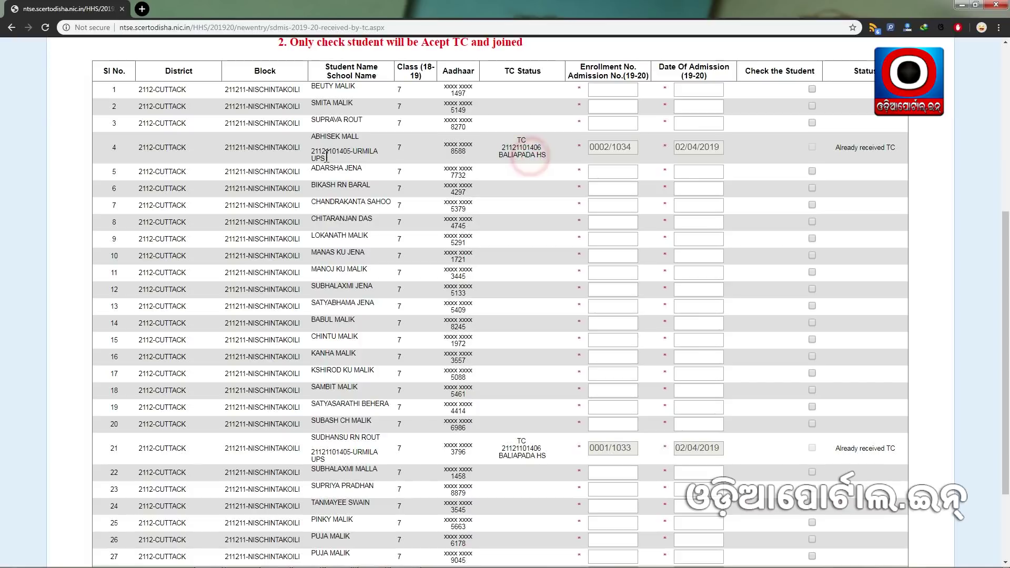
{"action": "left_click_drag", "start_coordinate": [107, 150], "coordinate": [883, 151]}
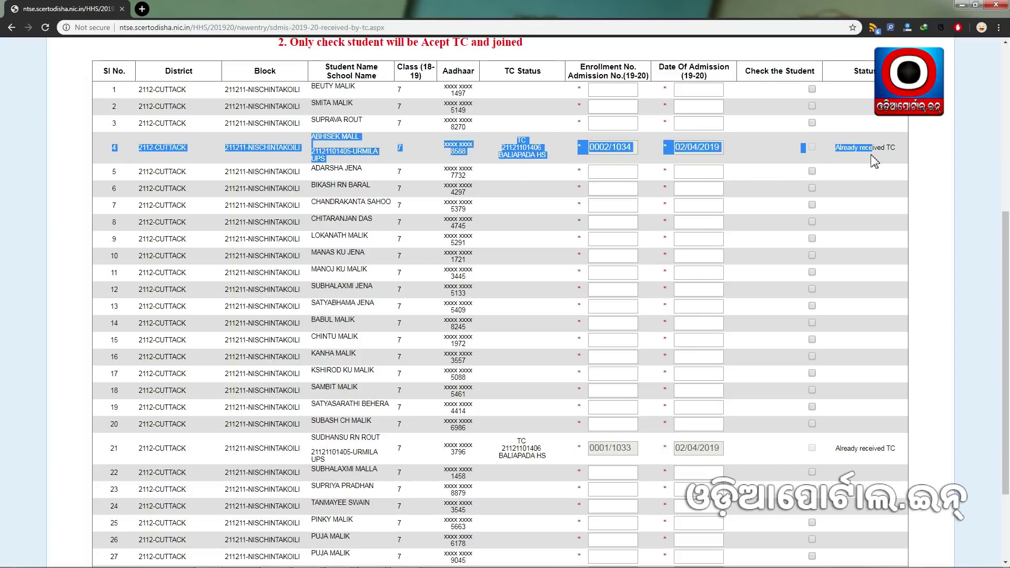
{"action": "left_click", "coordinate": [891, 152]}
{"action": "left_click_drag", "start_coordinate": [1004, 215], "coordinate": [1002, 276]}
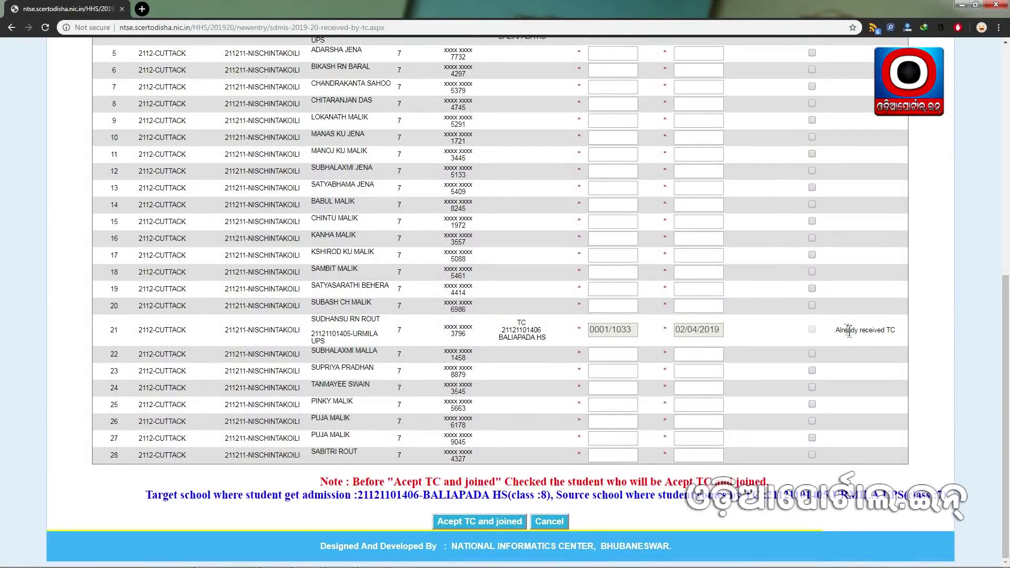
- Review the Urmila UPS class 7 student list again, down to the target and source school note and the TC acceptance option
{"action": "left_click_drag", "start_coordinate": [1004, 383], "coordinate": [1008, 303]}
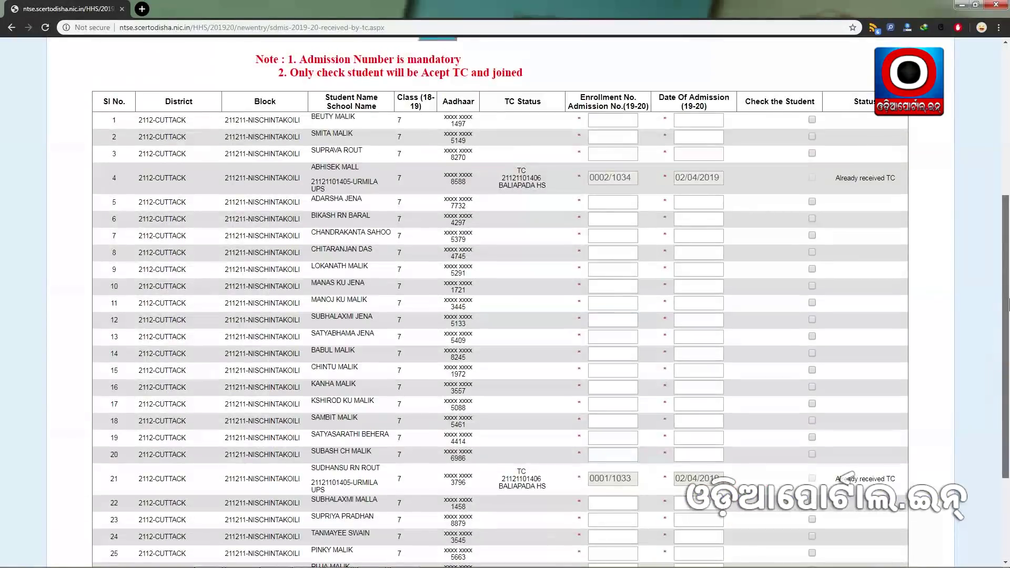
{"action": "scroll", "coordinate": [505, 368], "scroll_direction": "down", "scroll_amount": 3}
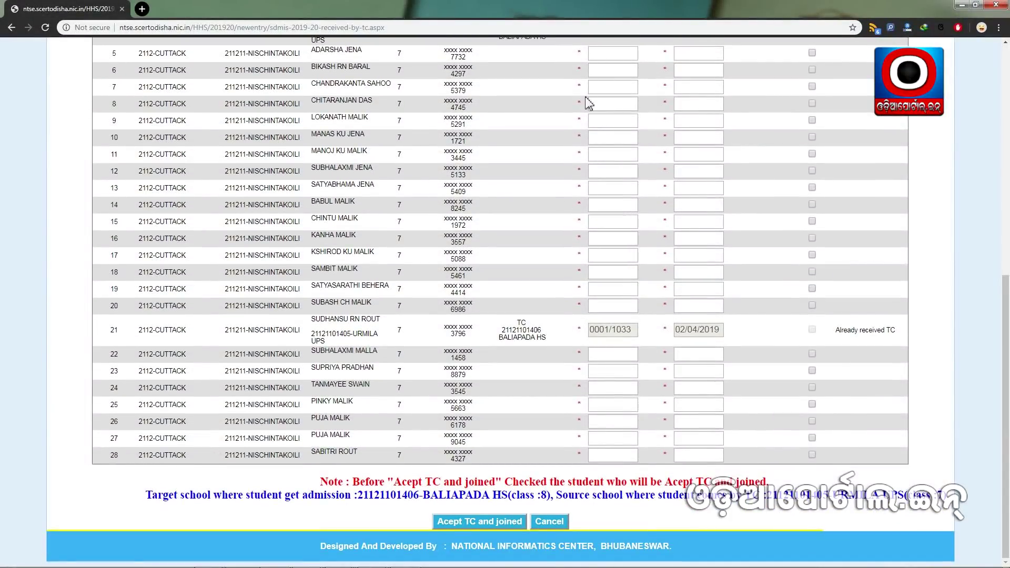
{"action": "scroll", "coordinate": [614, 352], "scroll_direction": "up", "scroll_amount": 1}
{"action": "scroll", "coordinate": [615, 344], "scroll_direction": "up", "scroll_amount": 2}
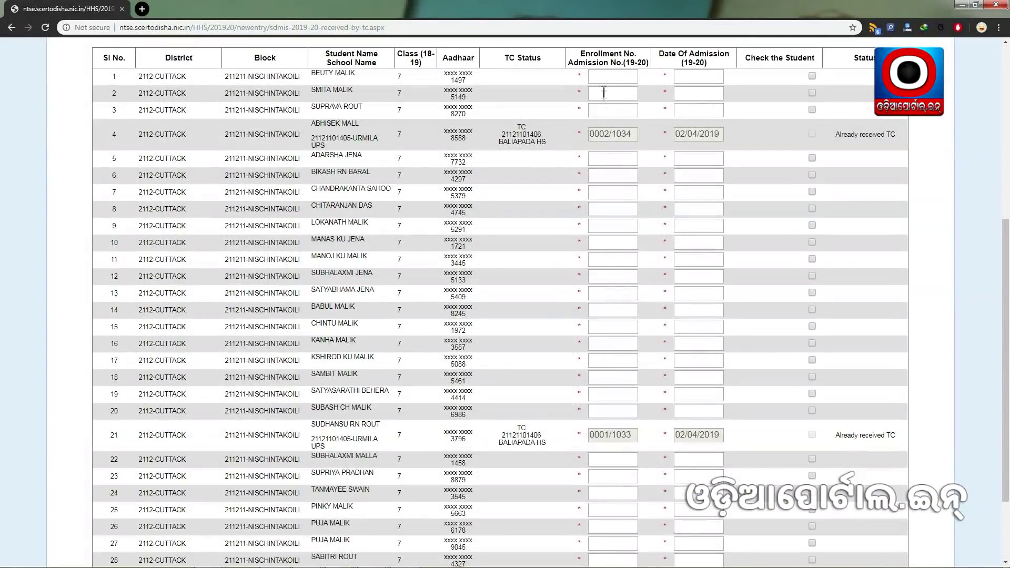
{"action": "scroll", "coordinate": [608, 282], "scroll_direction": "down", "scroll_amount": 2}
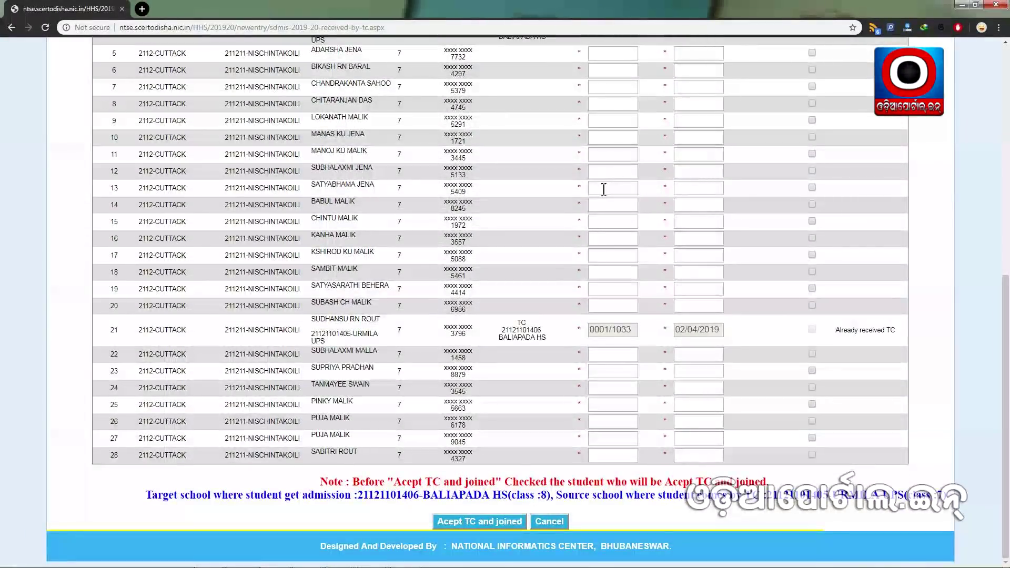
{"action": "left_click", "coordinate": [514, 523]}
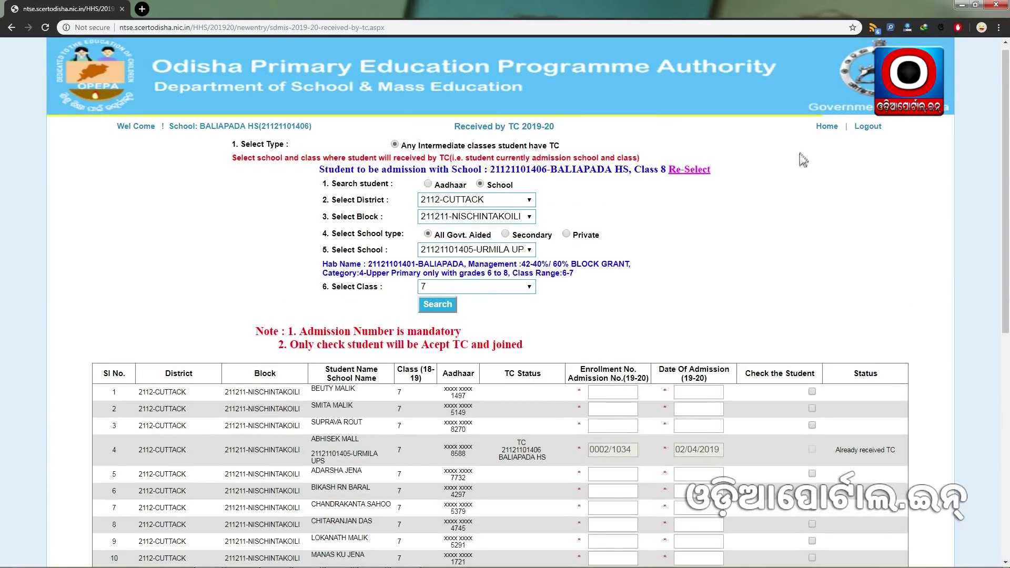
- Return to the school's home page and open the School Wise Enrollment Figure report for 2019-20
{"action": "left_click", "coordinate": [826, 126]}
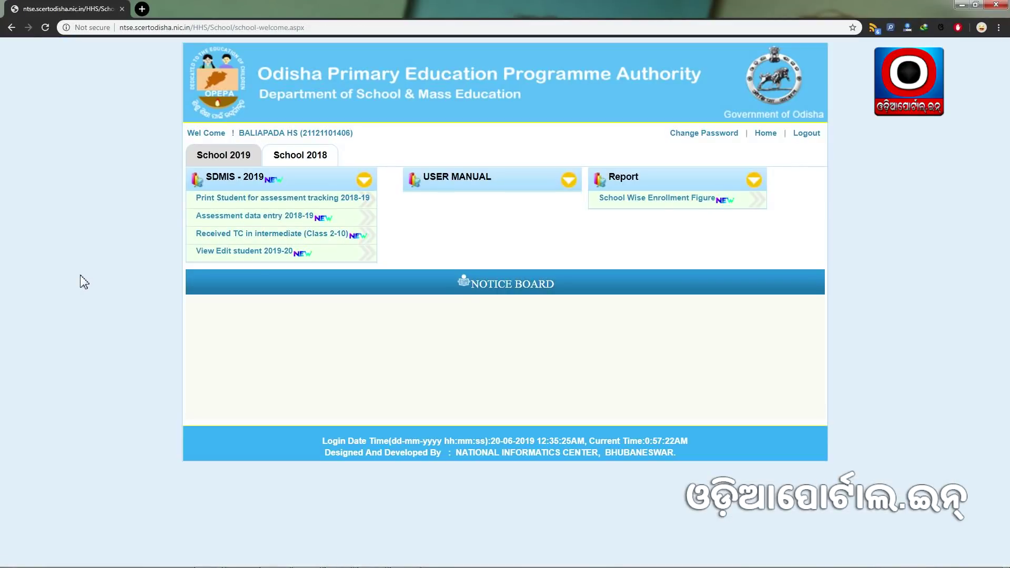
{"action": "left_click", "coordinate": [66, 245]}
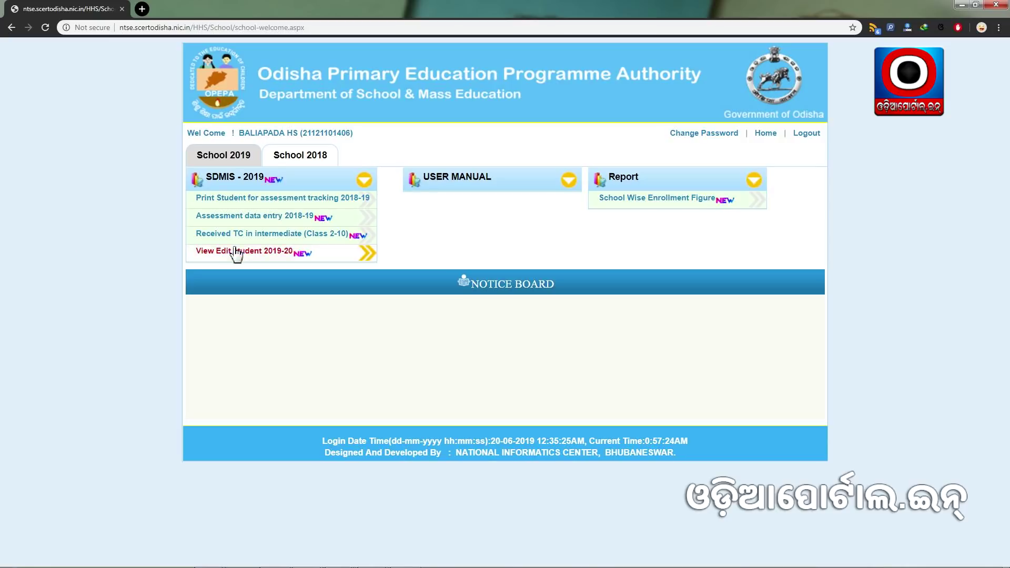
{"action": "left_click", "coordinate": [665, 206]}
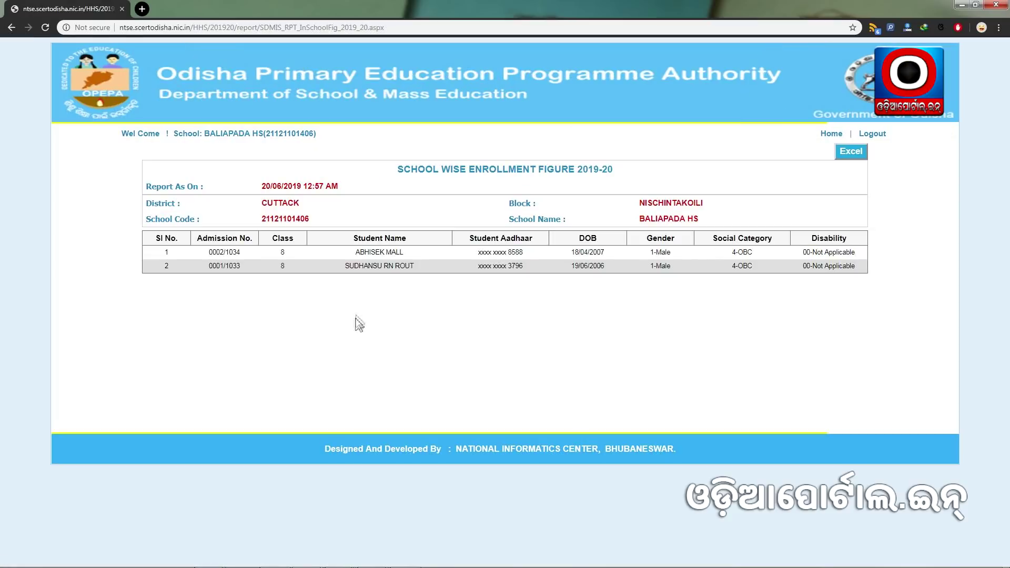
- Examine the admission number, class, name, Aadhaar, gender and social category entries of the students in the enrollment report
{"action": "left_click", "coordinate": [182, 304]}
{"action": "left_click", "coordinate": [281, 253]}
{"action": "left_click_drag", "start_coordinate": [327, 258], "coordinate": [606, 256]}
{"action": "left_click", "coordinate": [662, 254]}
{"action": "left_click_drag", "start_coordinate": [727, 252], "coordinate": [755, 253]}
{"action": "left_click", "coordinate": [627, 392]}
- Go back to the home page and view the School 2018 options before returning to the School 2019 ones
{"action": "left_click", "coordinate": [836, 133]}
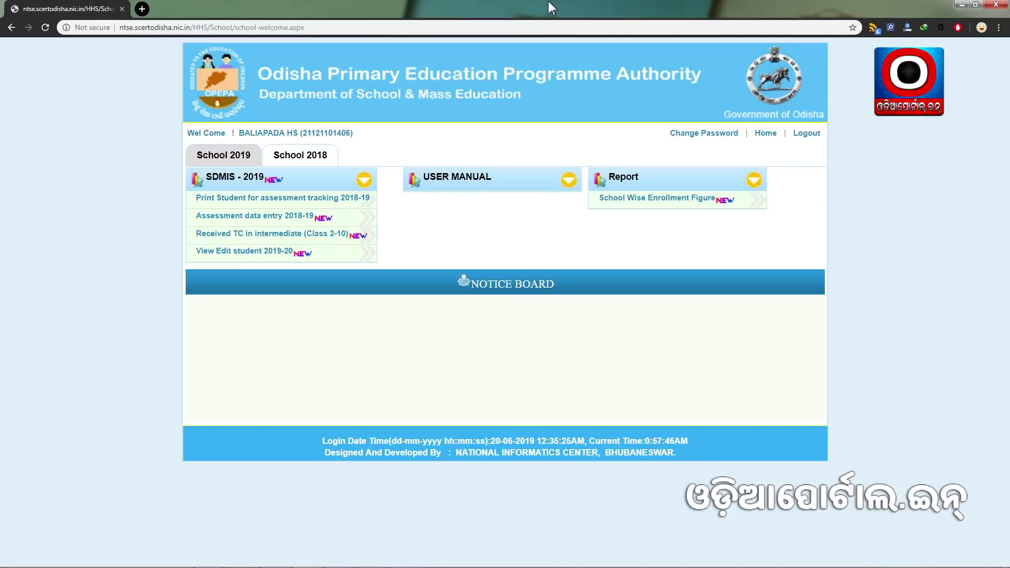
{"action": "left_click", "coordinate": [117, 244]}
{"action": "left_click", "coordinate": [308, 157]}
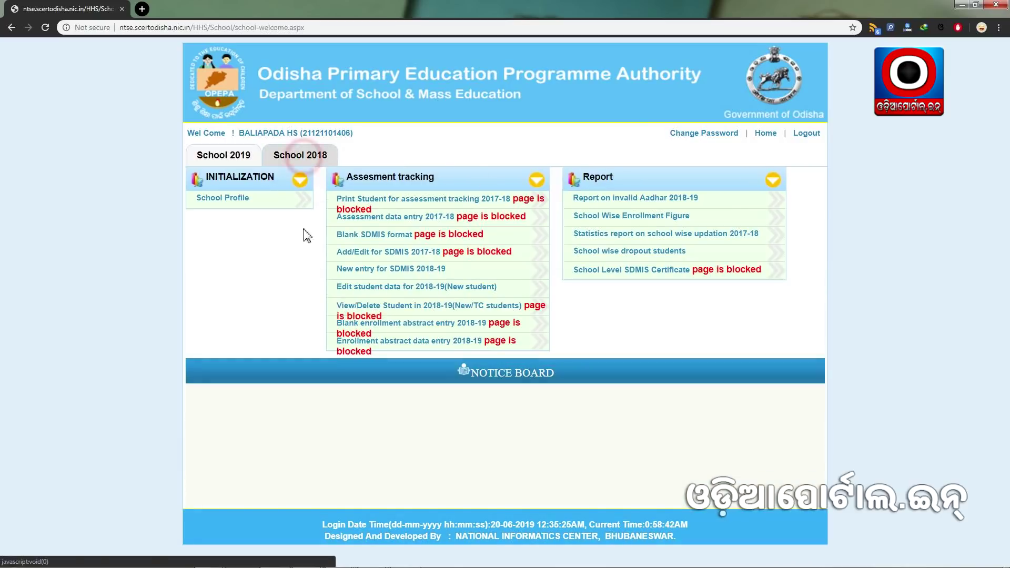
{"action": "left_click", "coordinate": [236, 154]}
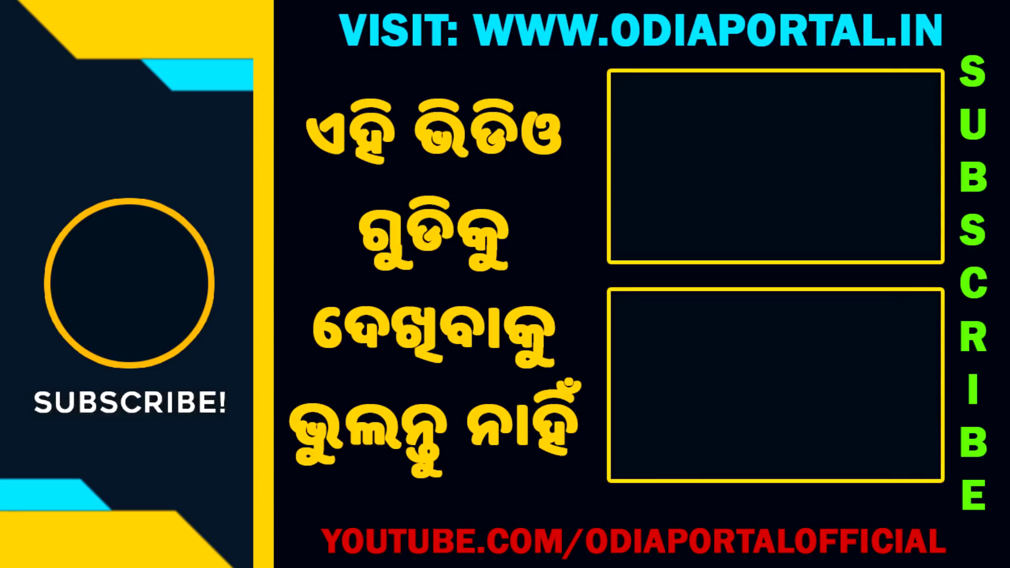